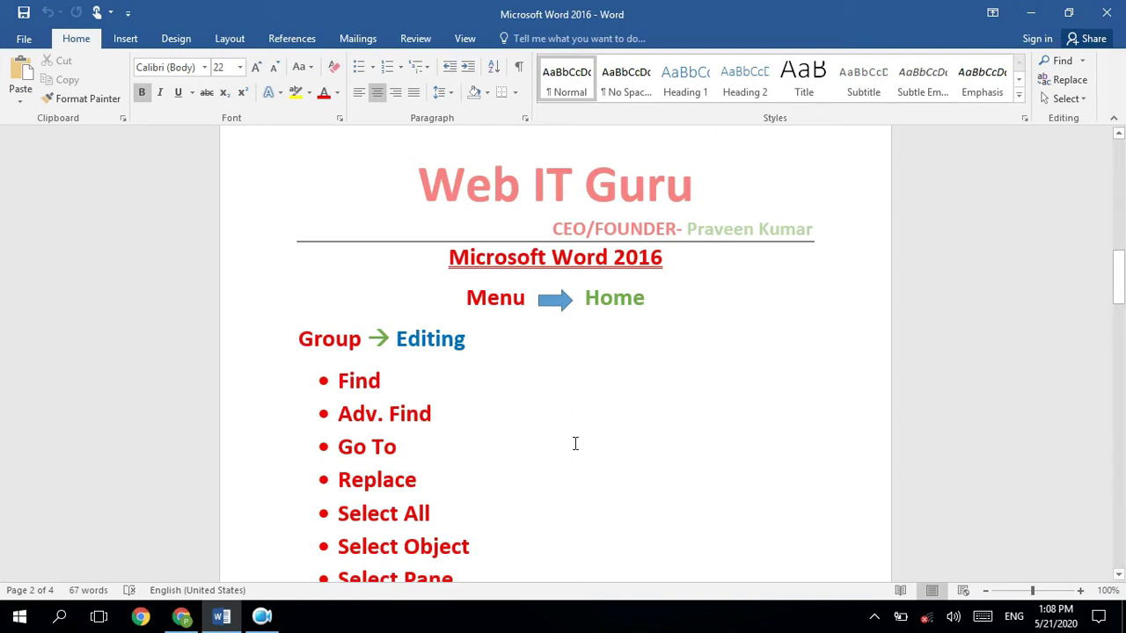
Create a new blank document.
scroll(312, 345, down, 1)
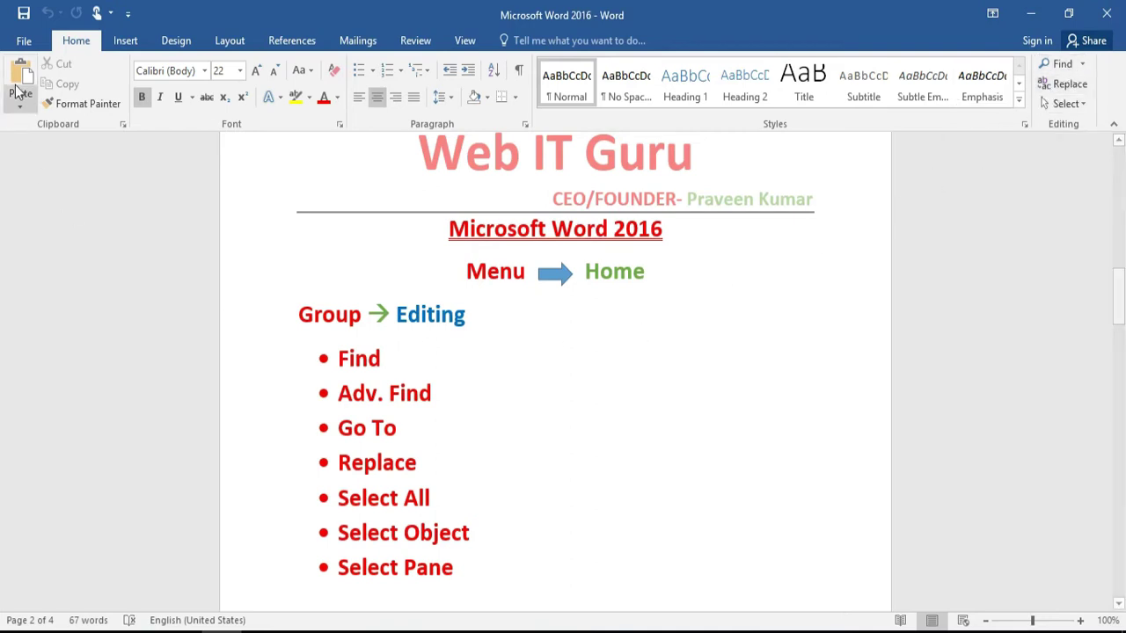
click(24, 42)
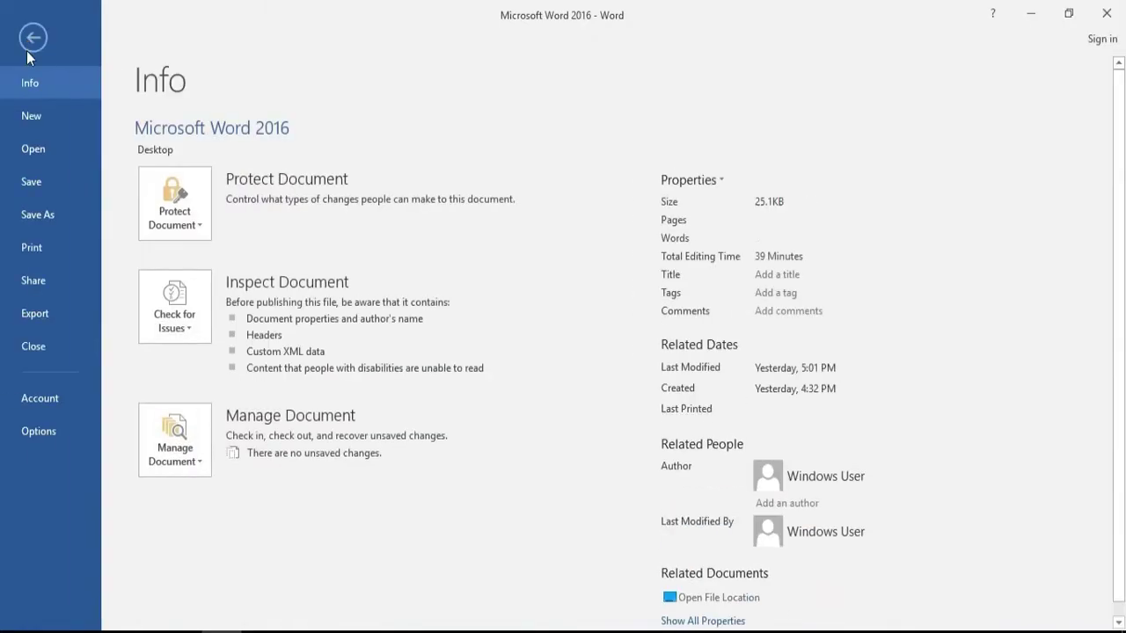
click(35, 114)
click(245, 261)
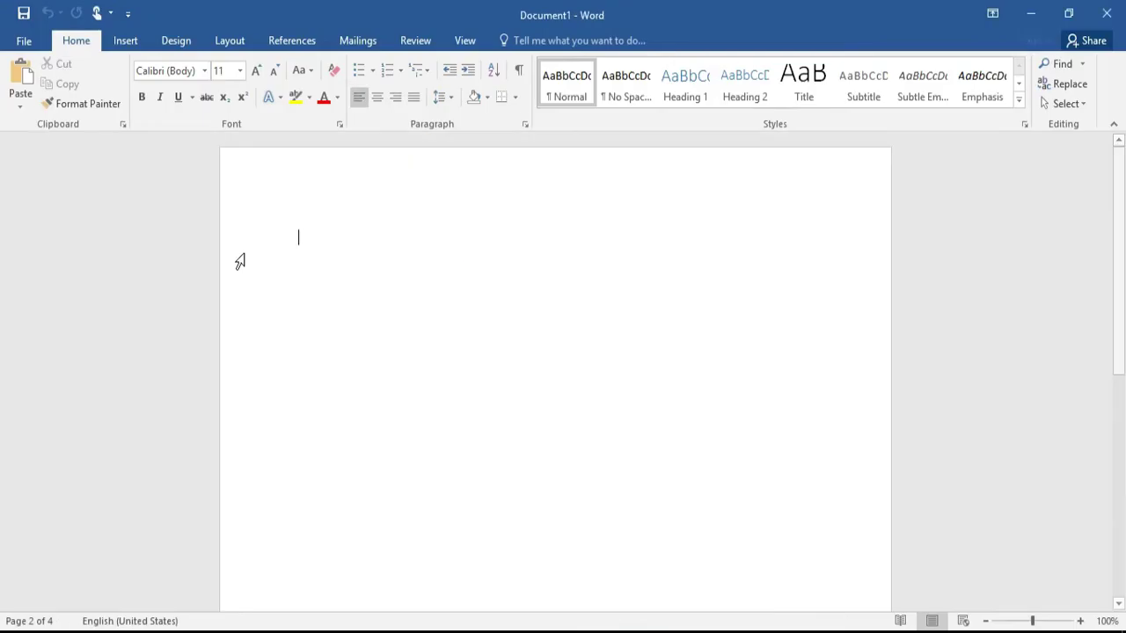
Fill the document with two paragraphs of sample text using the rand(2) function.
text(-ran)
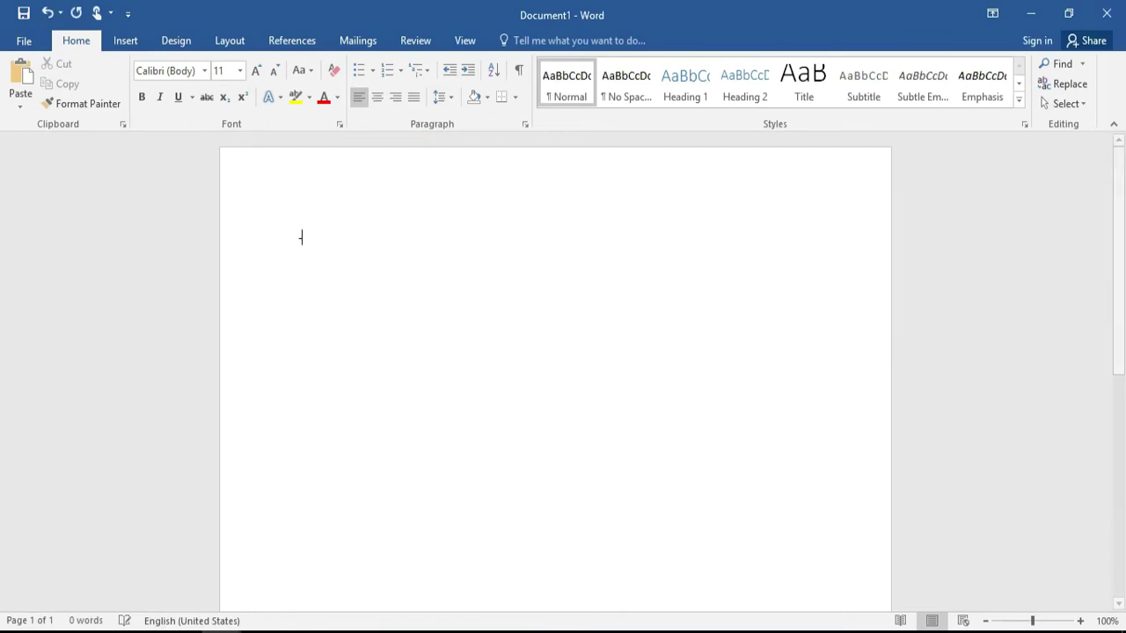
text(()
key(BackSpace)
key(BackSpace)
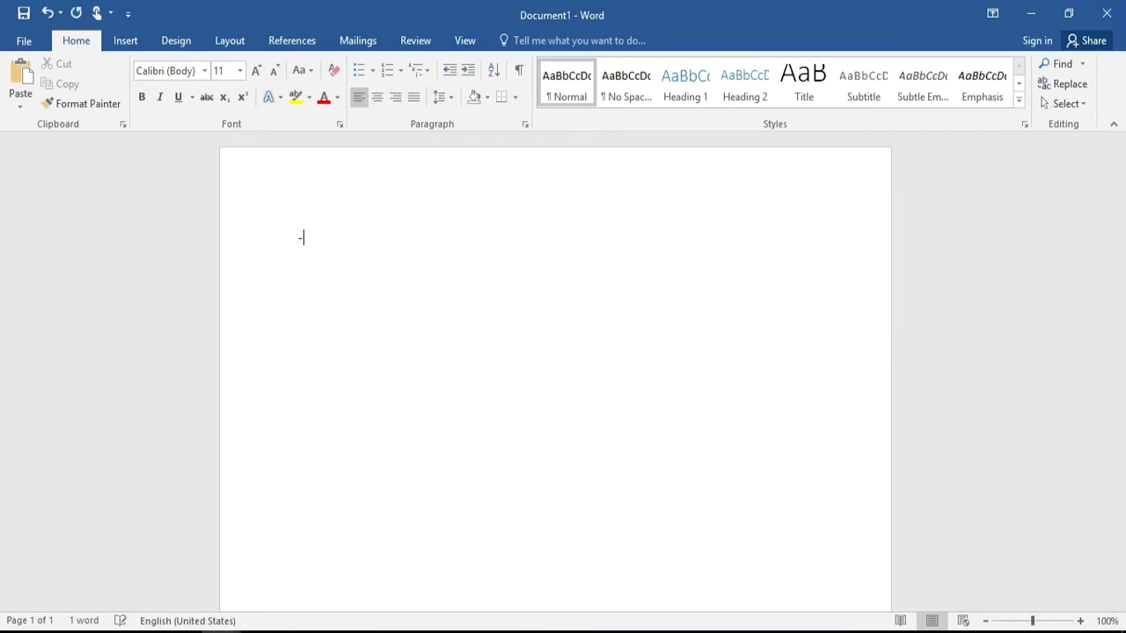
text(-)
text(rand(2)
text())
key(Return)
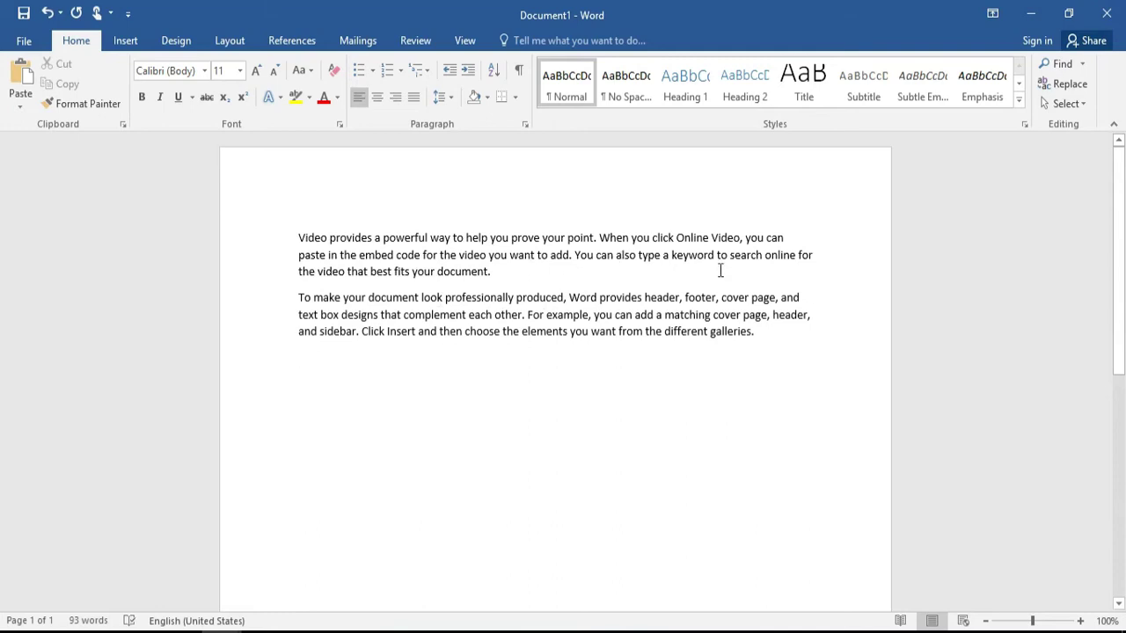
Search the document with Find for the word "code" and for the word "for".
drag(442, 255, 396, 255)
click(438, 255)
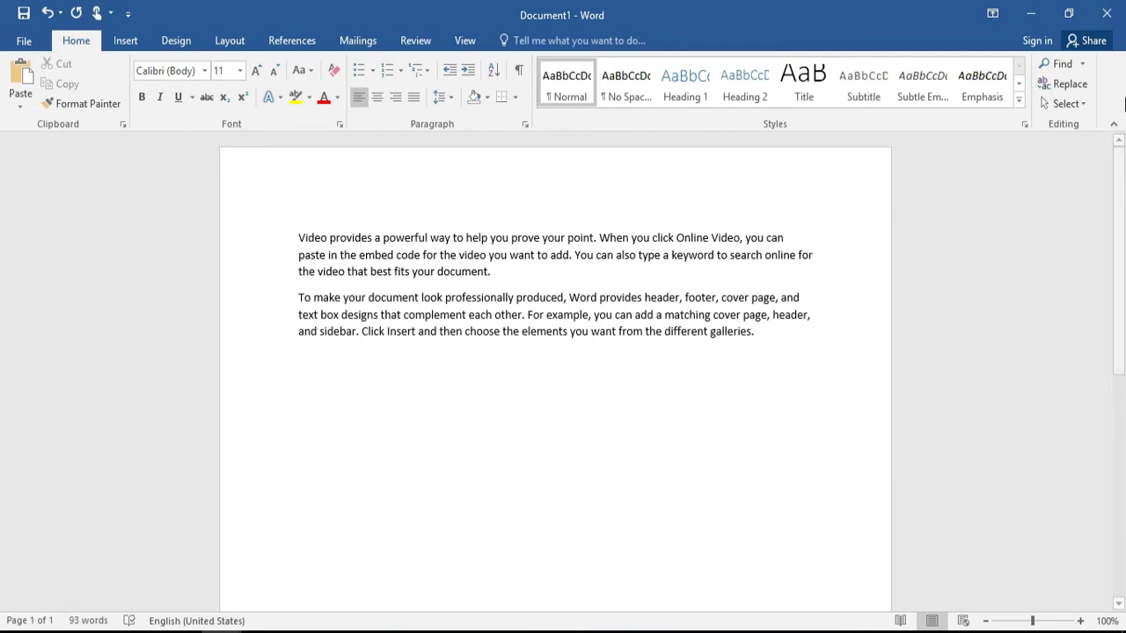
click(1082, 64)
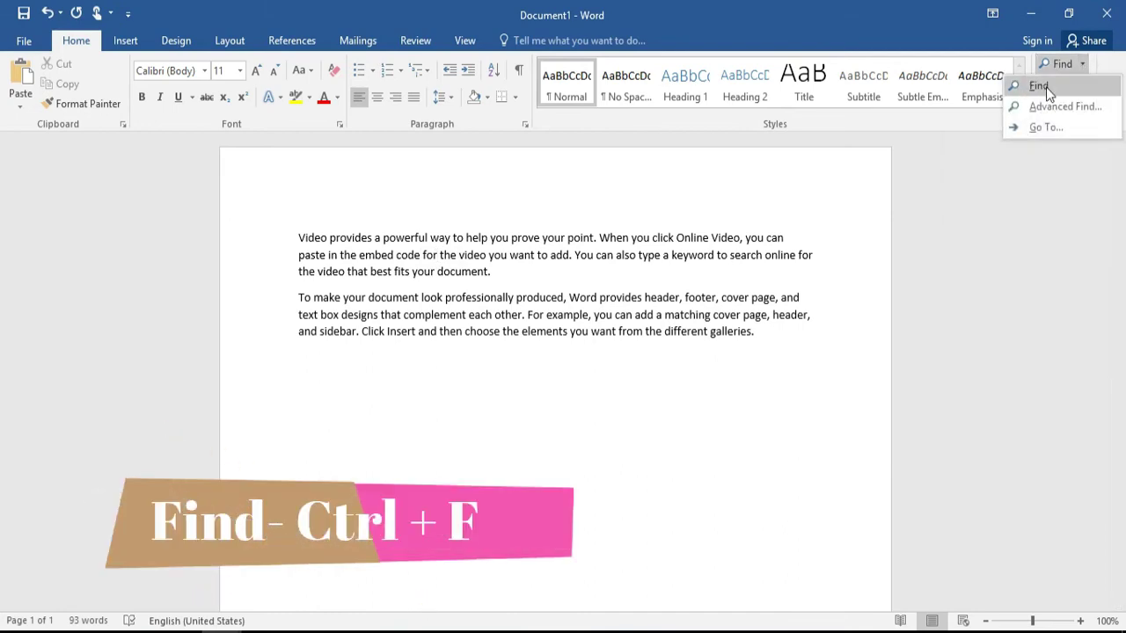
click(1044, 86)
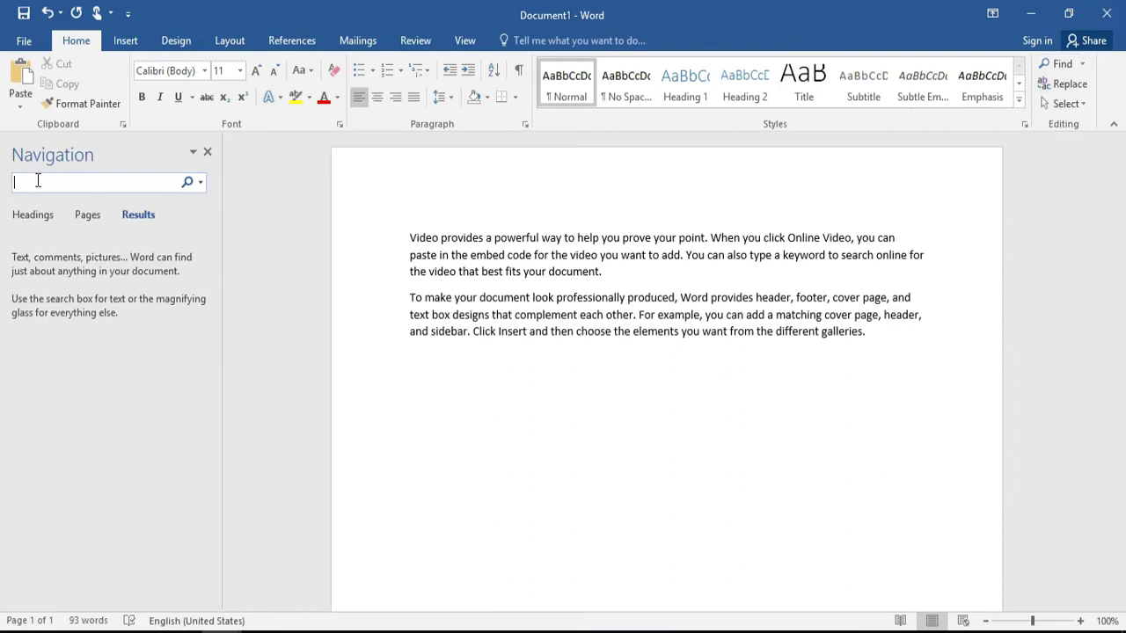
text(code )
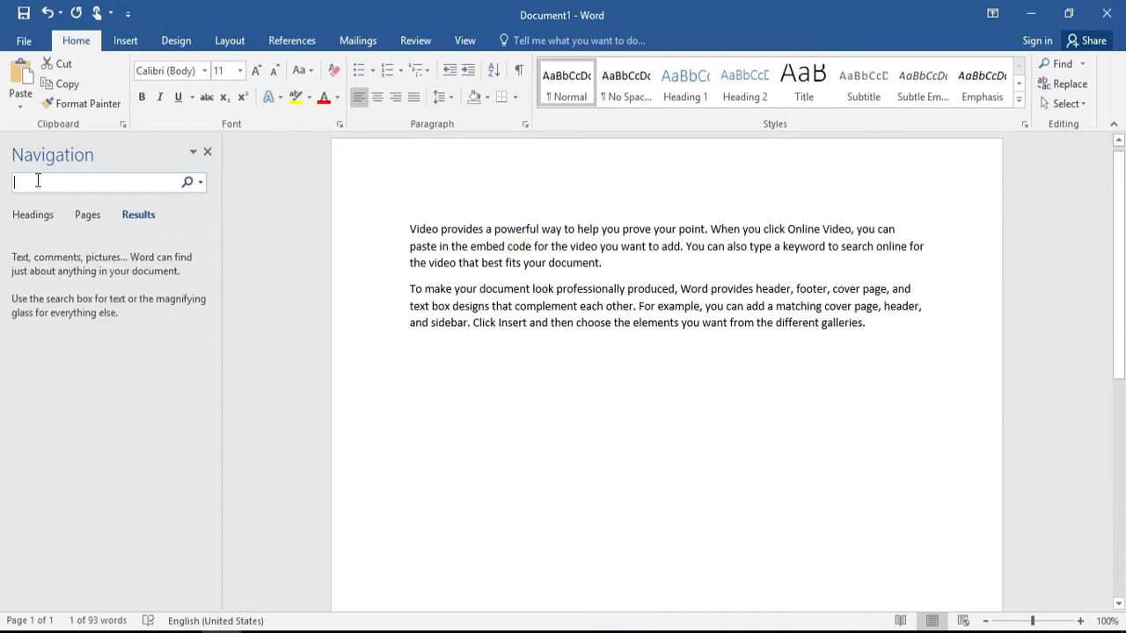
text(for)
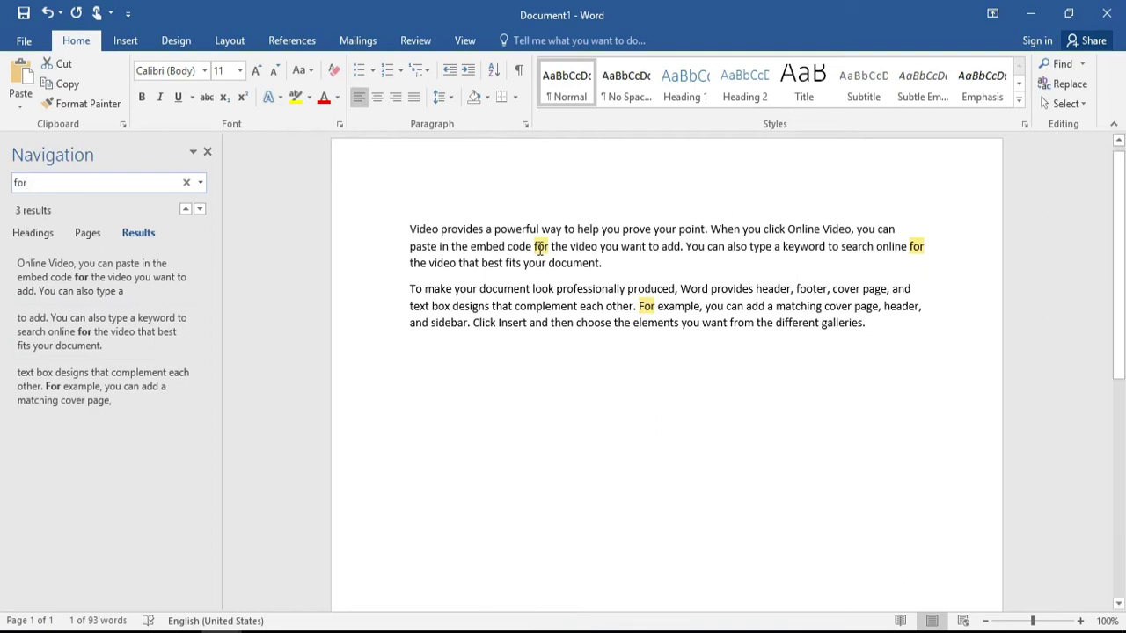
Examine the highlighted occurrences of "for" in both paragraphs and close the search pane.
drag(535, 247, 562, 247)
mouse_move(910, 256)
mouse_down()
mouse_move(879, 248)
mouse_move(925, 250)
mouse_up()
click(934, 264)
drag(633, 307, 657, 309)
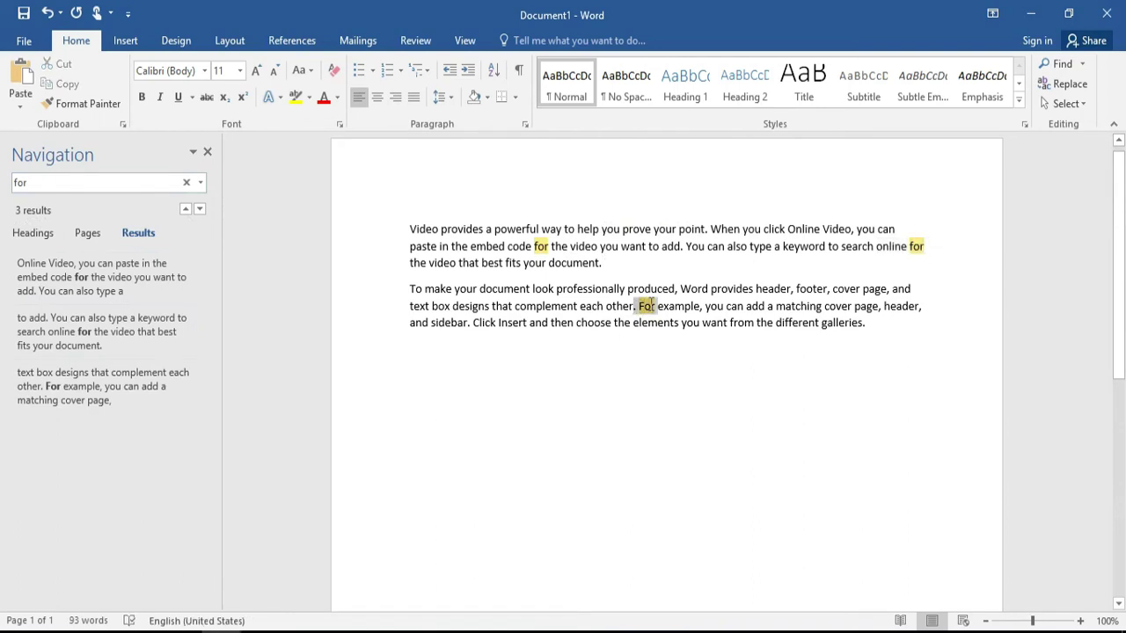
click(927, 279)
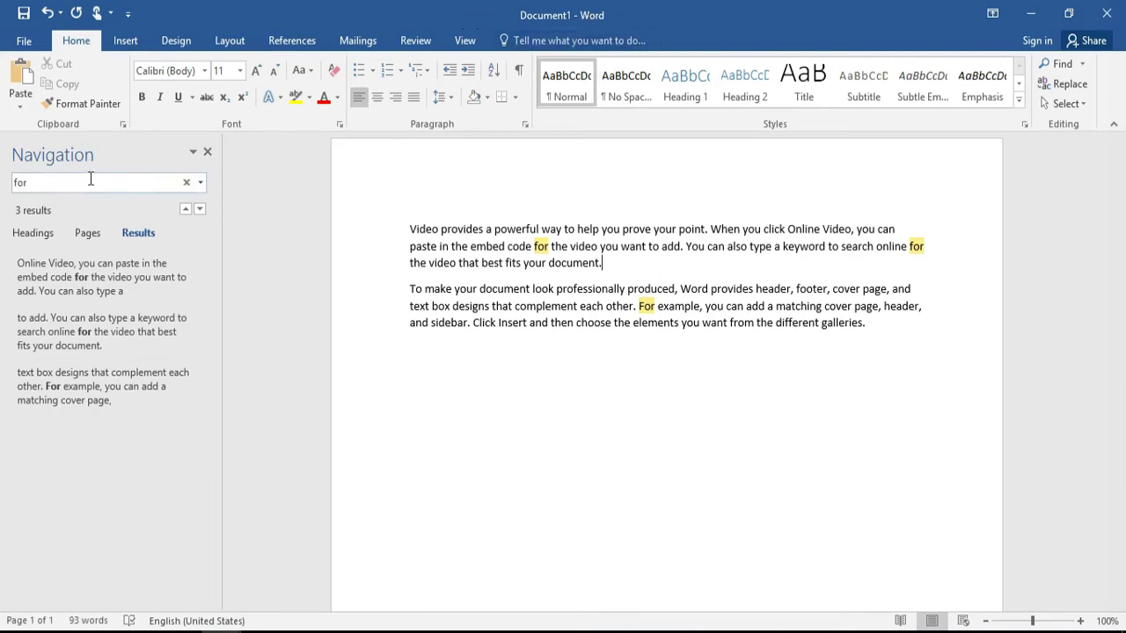
click(207, 153)
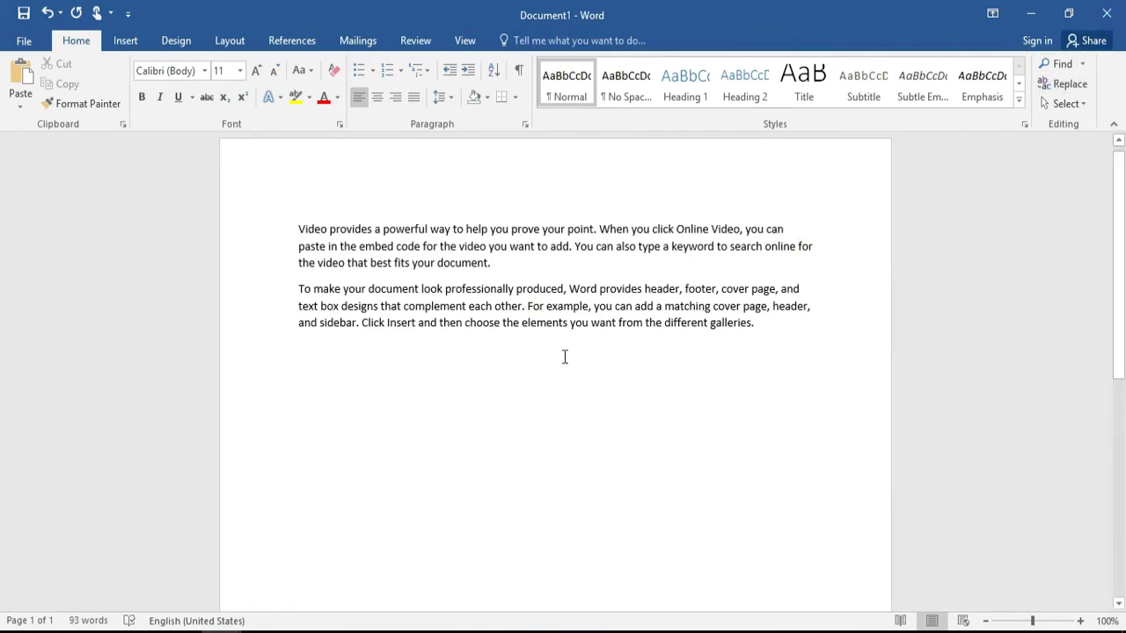
Open Advanced Find with its additional search options expanded and move the dialog clear of the text.
click(1085, 64)
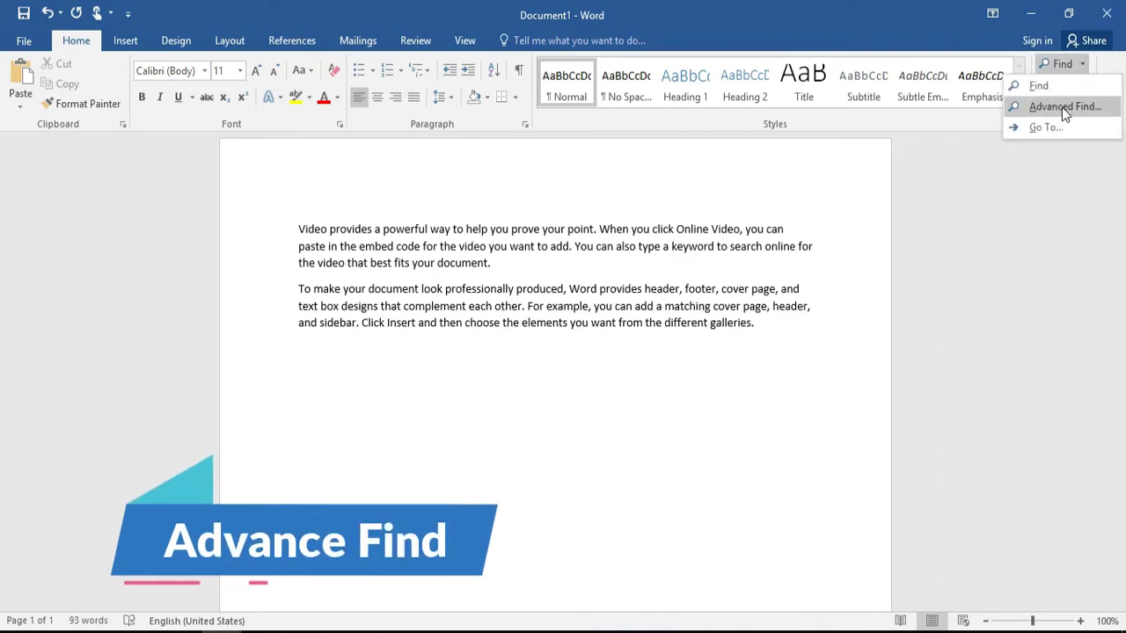
click(1062, 107)
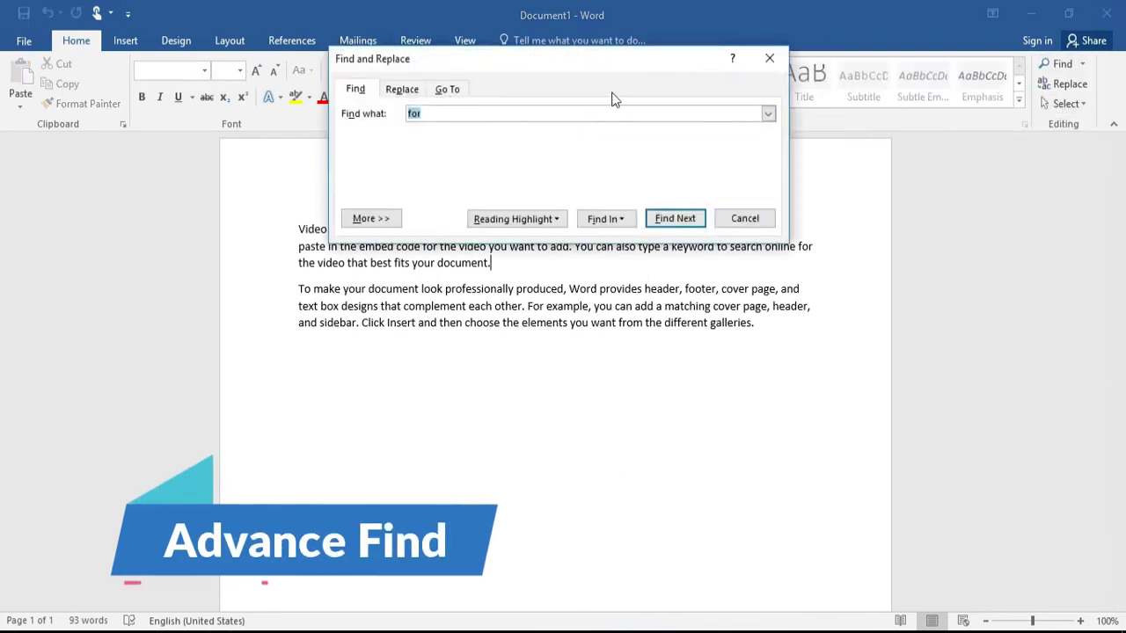
drag(550, 70, 739, 364)
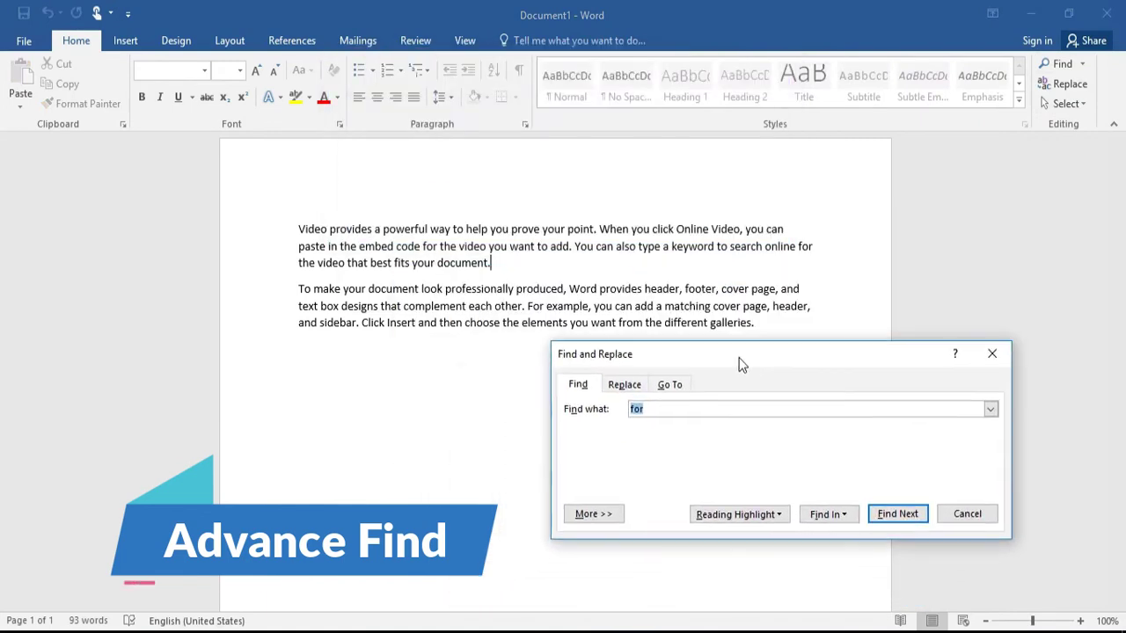
click(607, 517)
drag(729, 354, 837, 147)
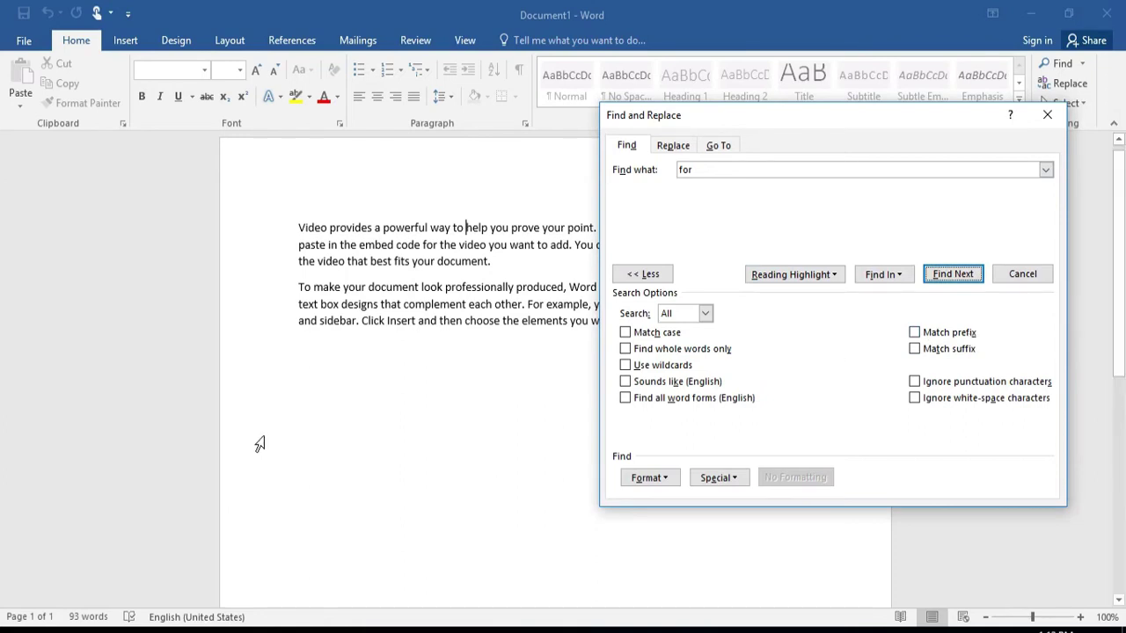
click(366, 391)
drag(680, 115, 930, 128)
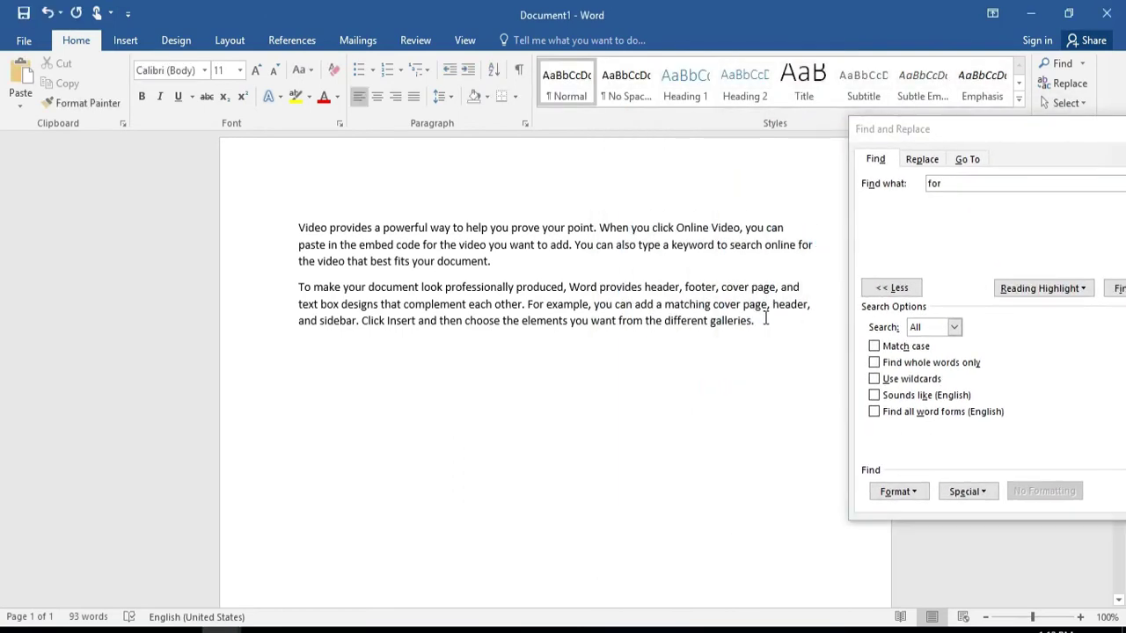
click(467, 228)
key(Return)
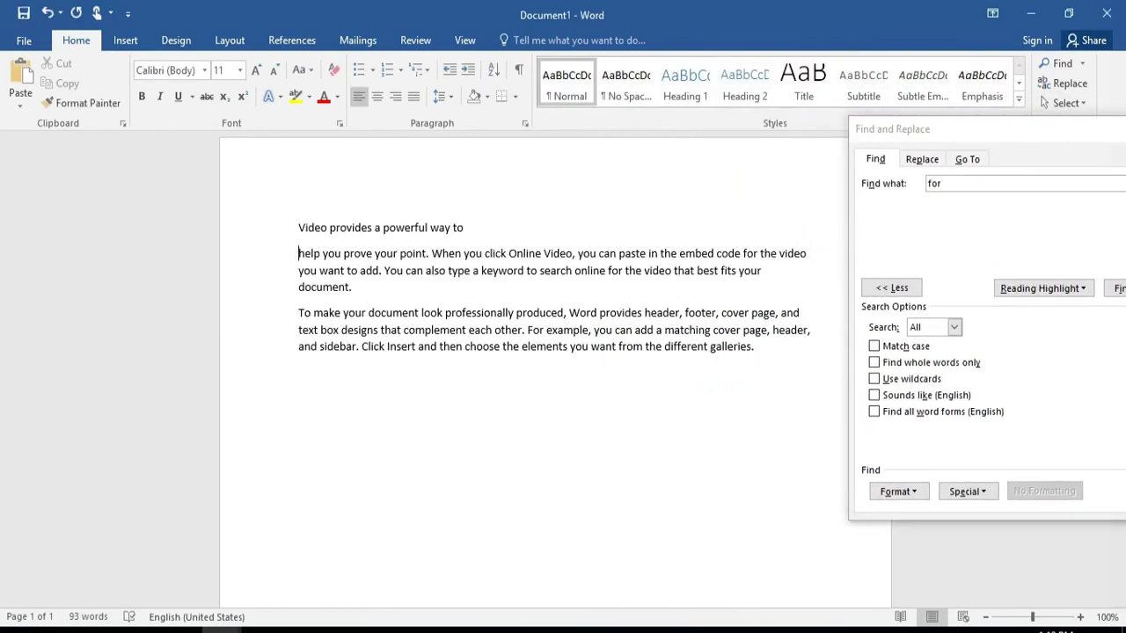
key(BackSpace)
Add the word "unhappy" as a new paragraph after the sample text.
click(766, 324)
key(Return)
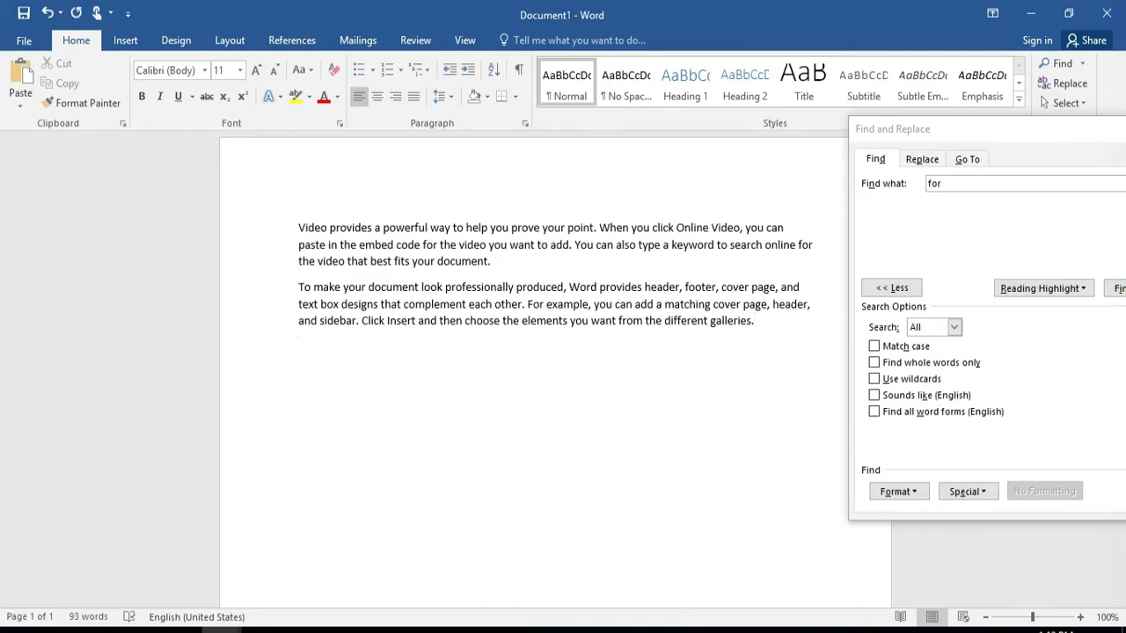
text(unhappy)
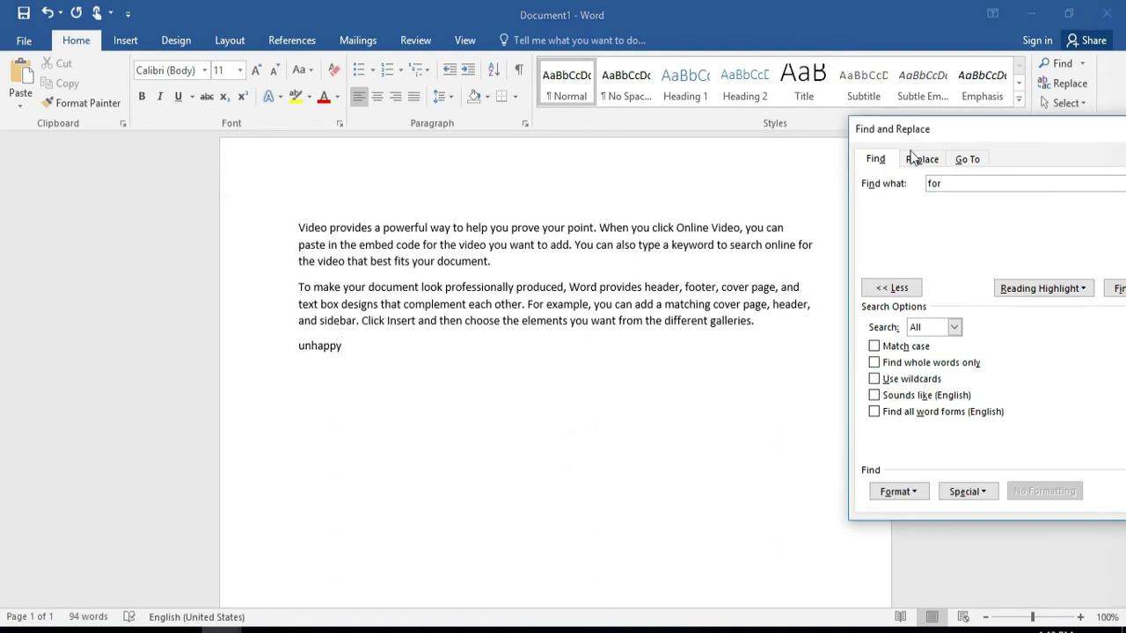
Find "un" in the main document with the Match prefix option enabled.
click(920, 356)
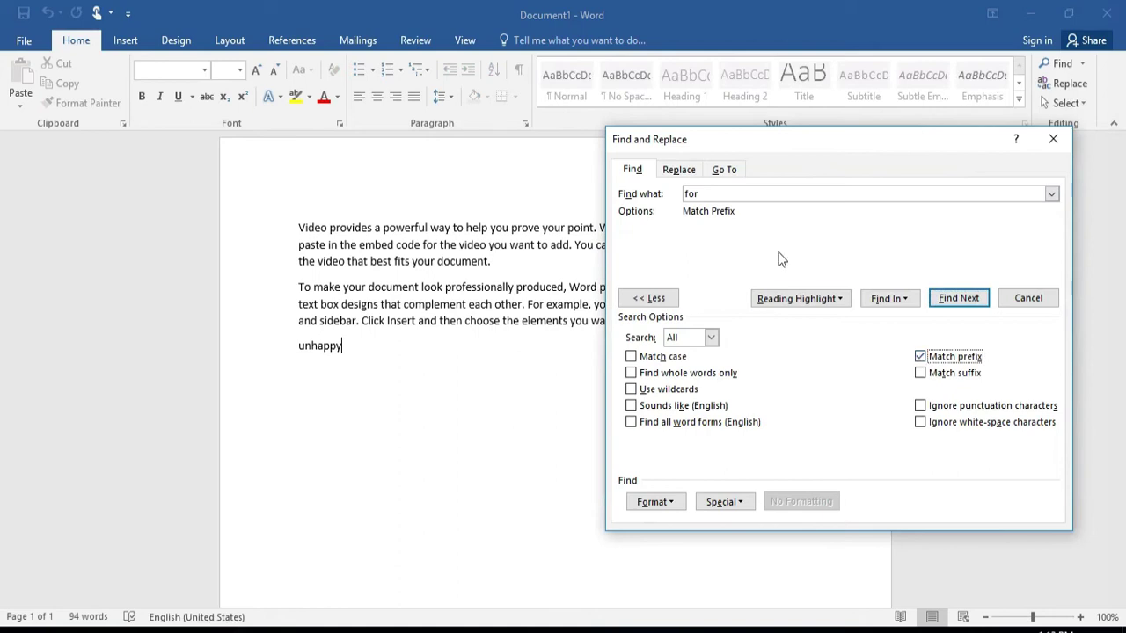
drag(709, 193, 682, 193)
text(un)
click(888, 301)
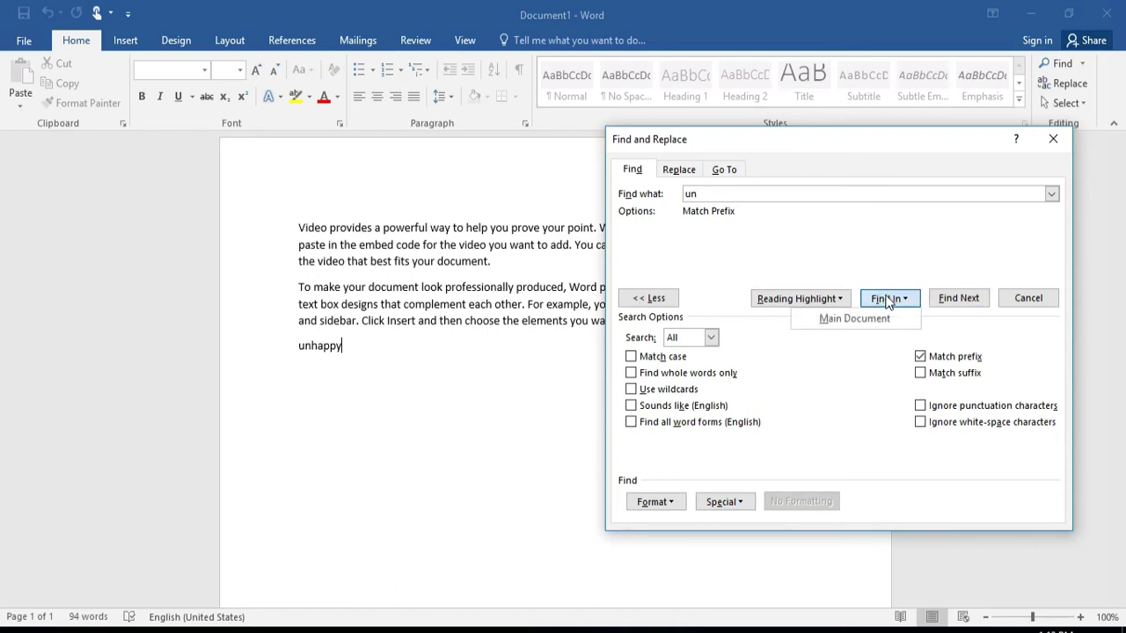
click(858, 318)
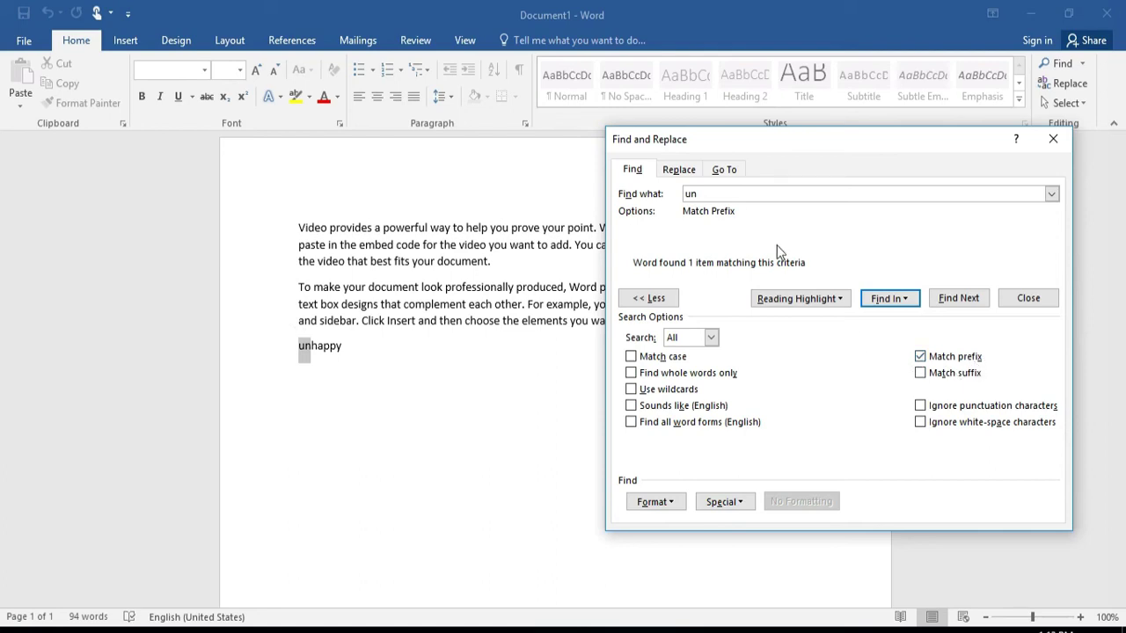
Find "py" with Match suffix enabled in place of Match prefix, and close the Find and Replace dialog.
click(709, 193)
key(Return)
text(p)
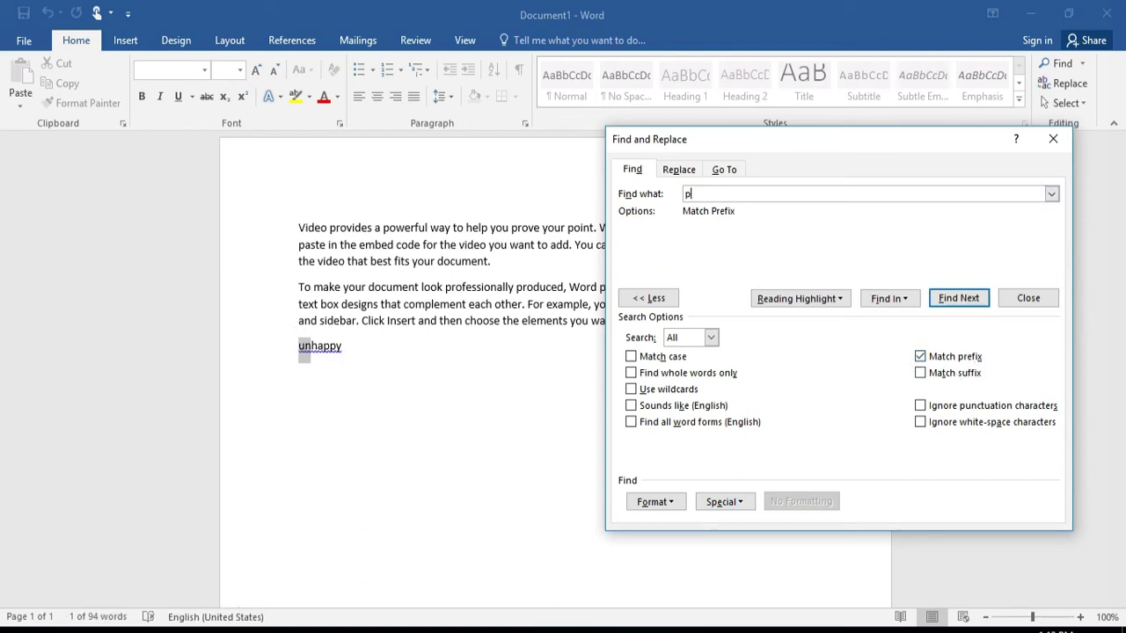
click(920, 356)
click(920, 373)
click(891, 299)
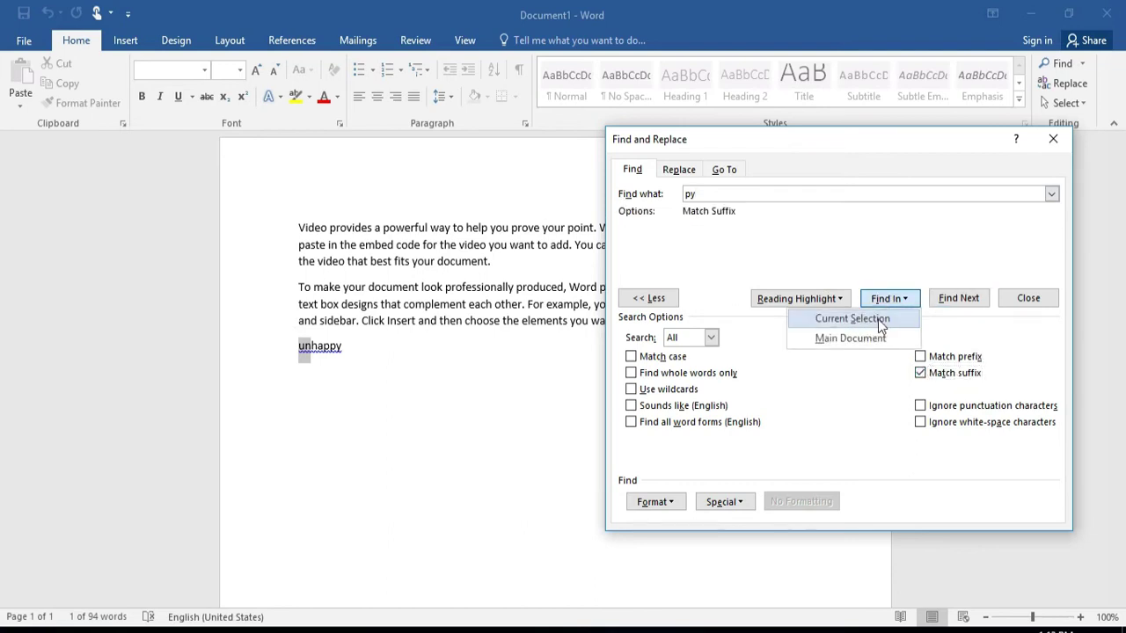
click(878, 320)
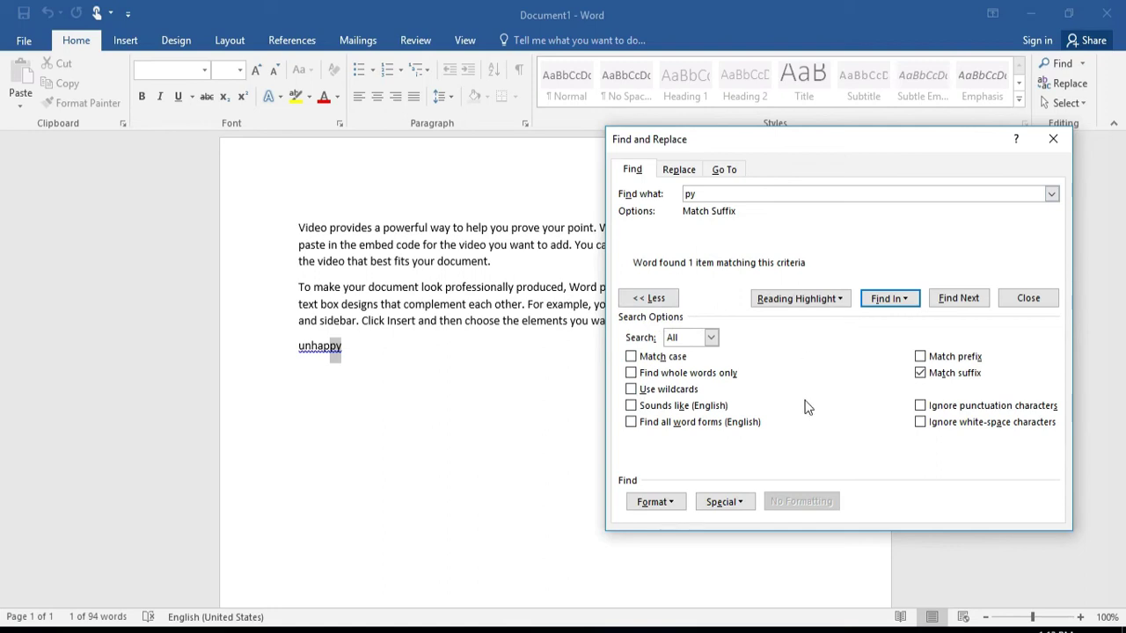
click(1060, 138)
Open Go To and examine the entry options for section, line, bookmark, comment and footnote targets.
click(1081, 63)
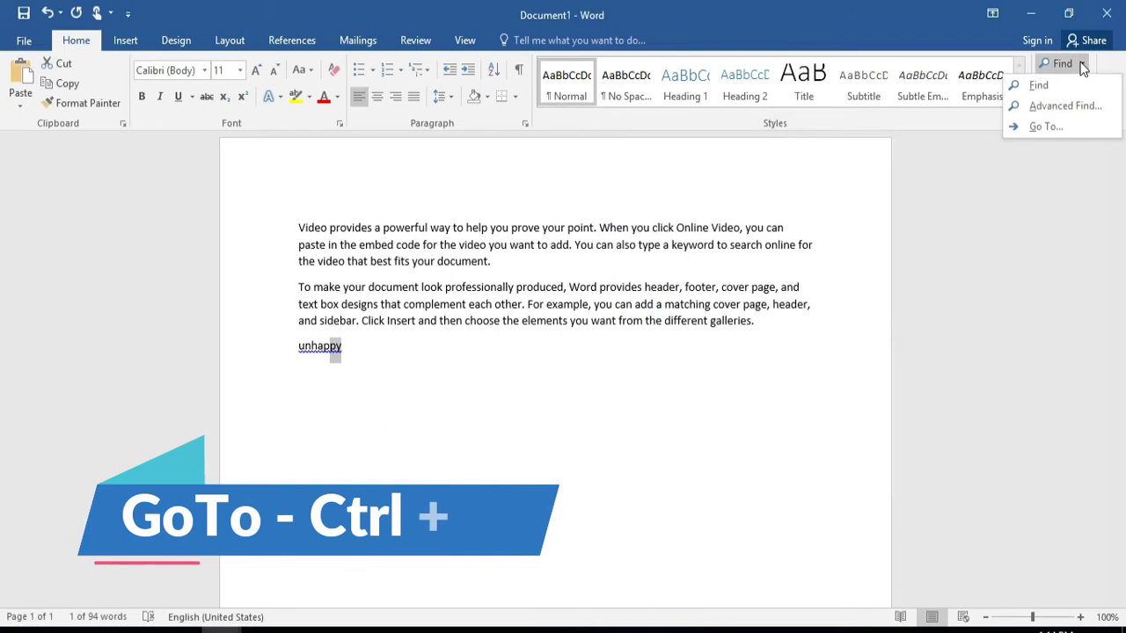
click(1054, 133)
drag(540, 143, 836, 167)
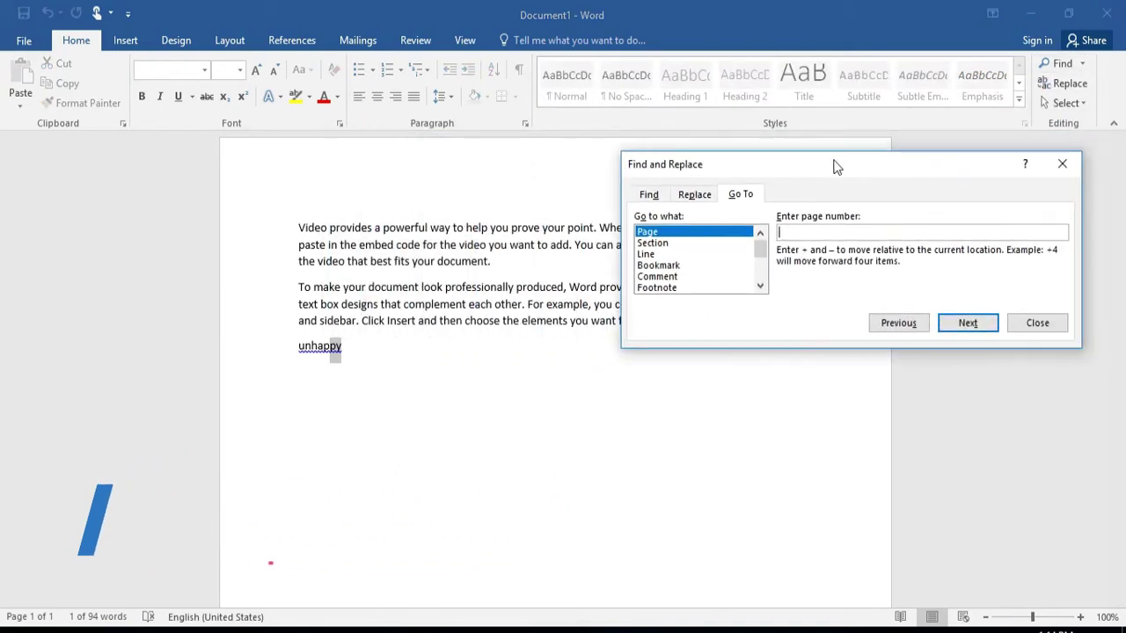
click(679, 246)
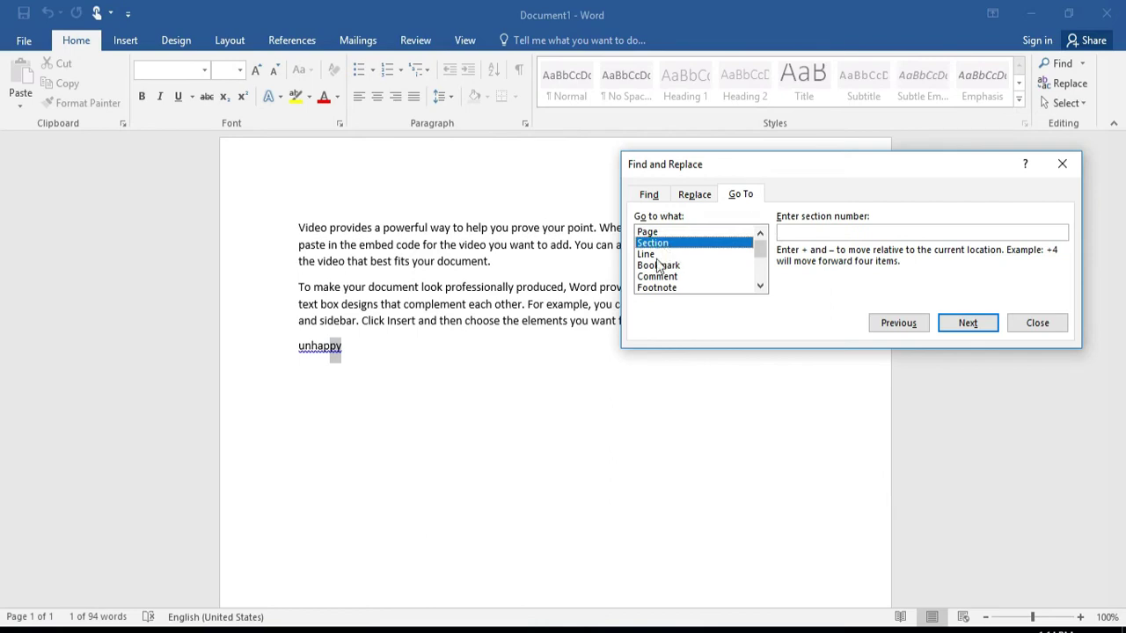
click(663, 254)
click(670, 267)
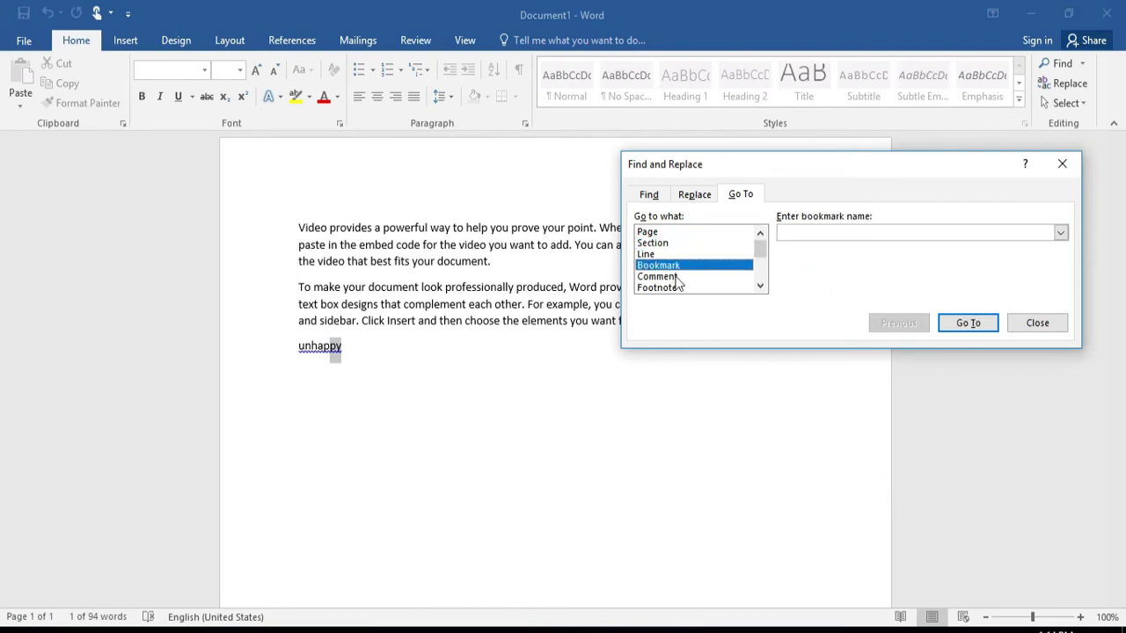
click(679, 289)
click(679, 277)
click(679, 289)
Examine the Go To entry options for table, field, graphic, equation and object targets.
scroll(718, 261, down, 2)
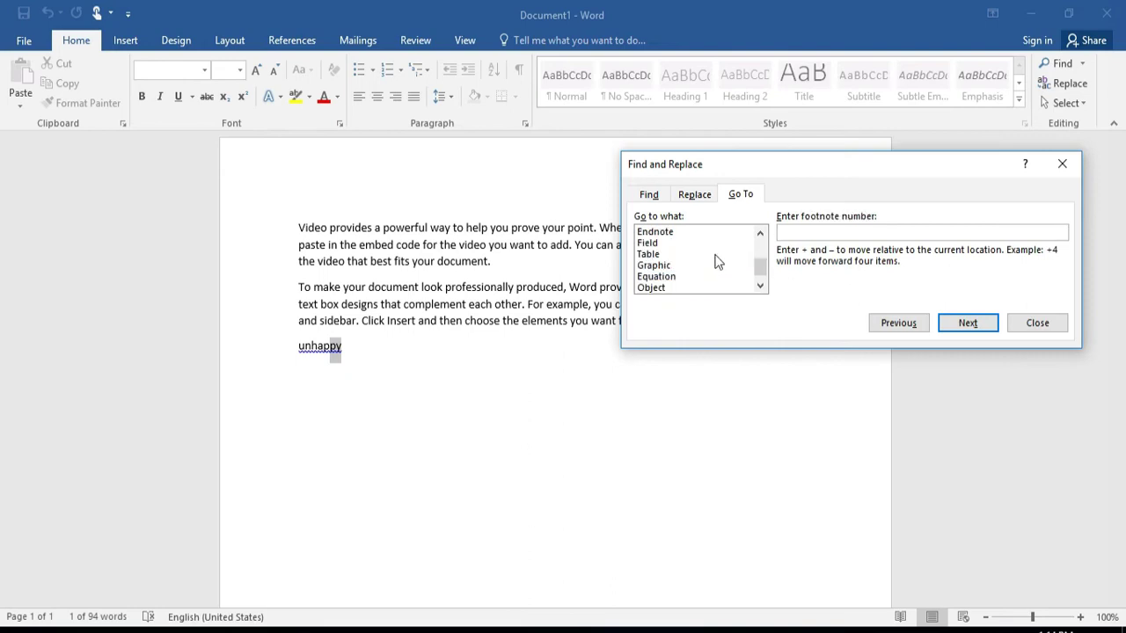
click(648, 257)
click(657, 243)
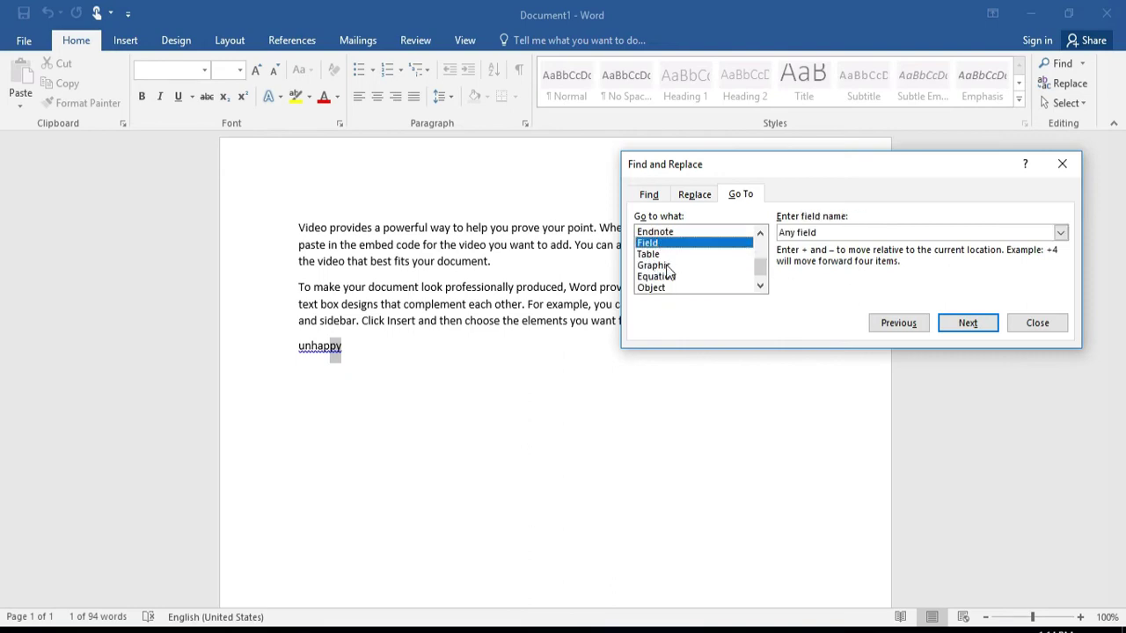
click(667, 268)
click(667, 277)
click(664, 288)
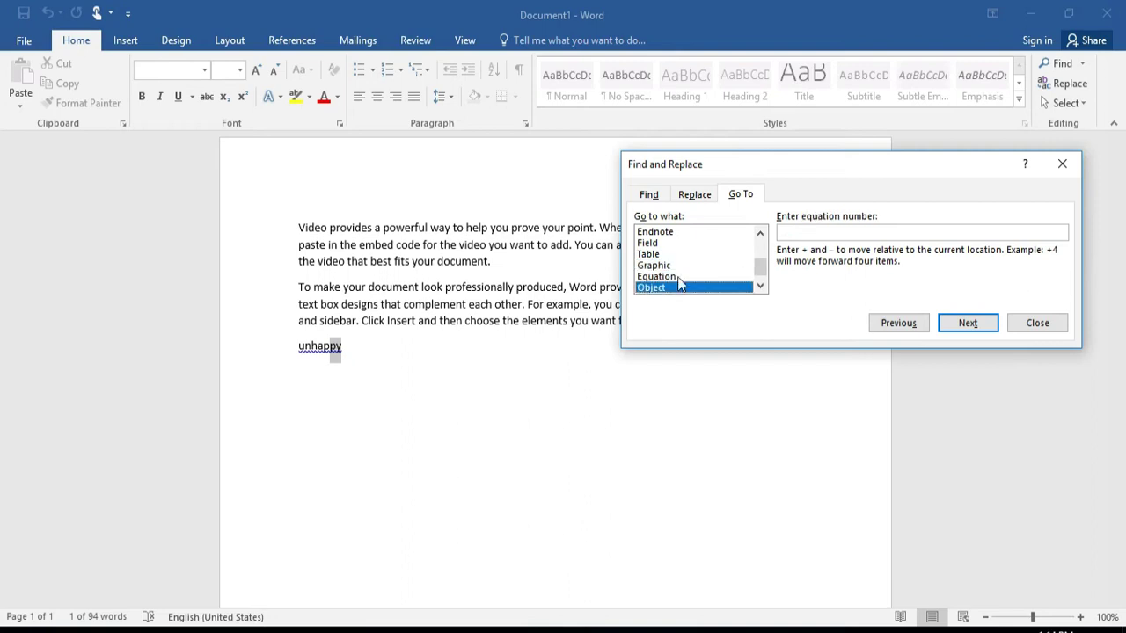
Set the Go To target to Page.
scroll(678, 277, up, 2)
click(674, 255)
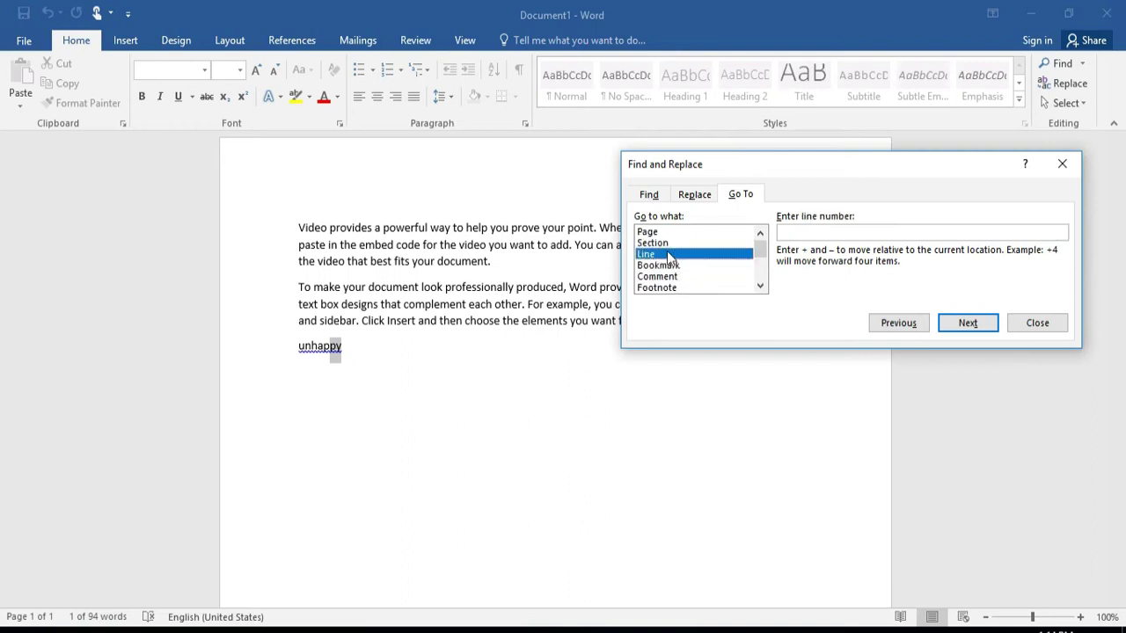
click(661, 232)
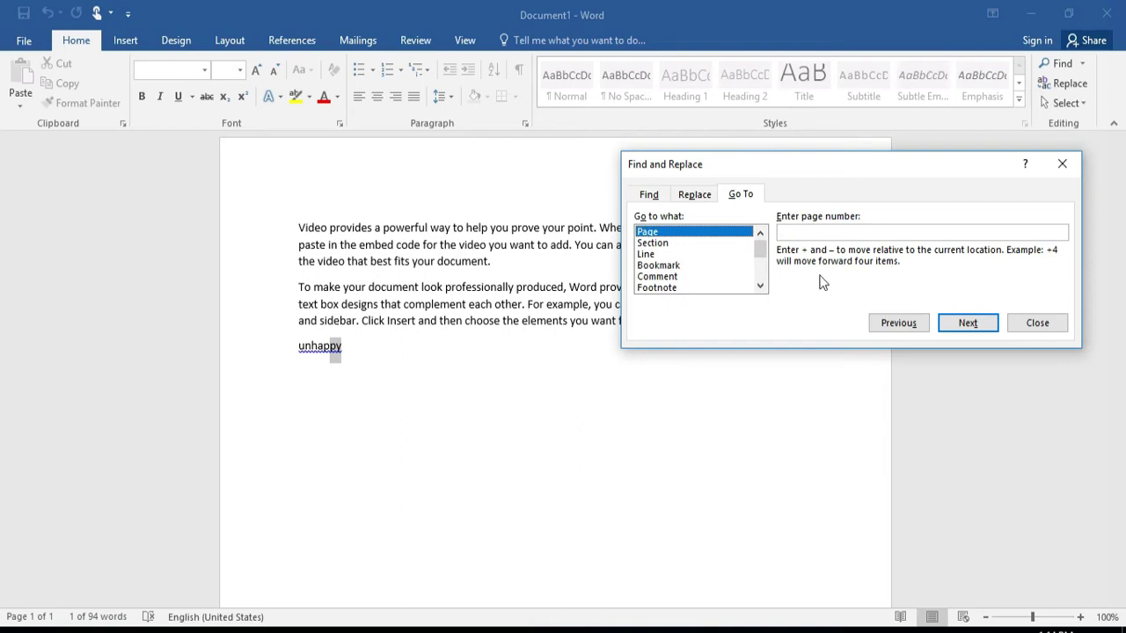
Replace the word "unhappy" below the second paragraph with random sample text generated by =rand(10).
click(369, 371)
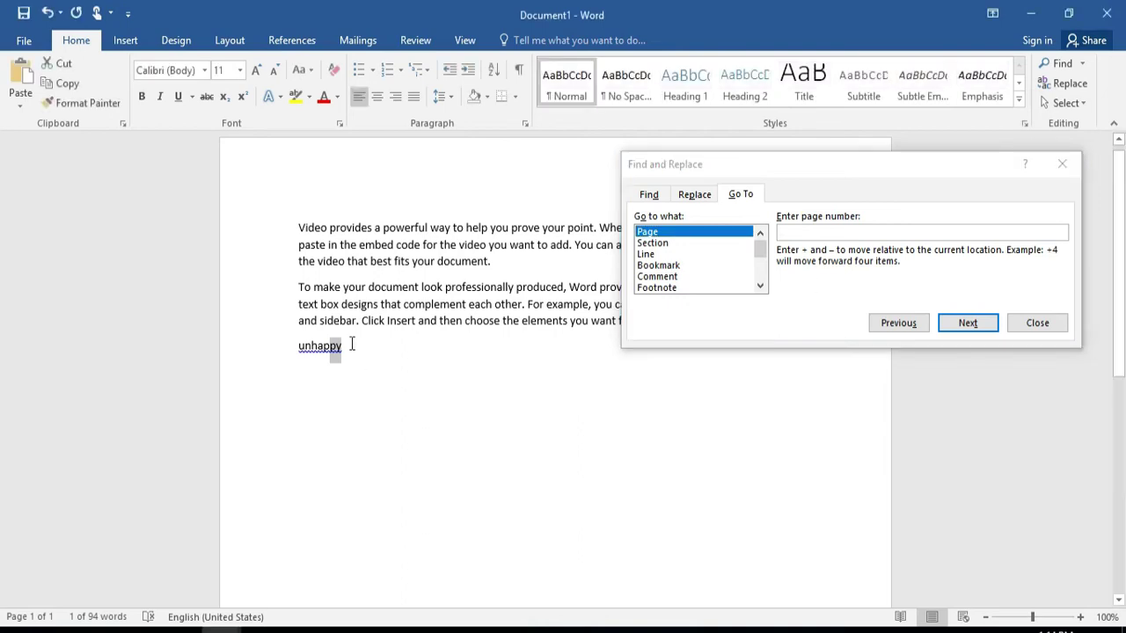
click(352, 345)
key(BackSpace)
key(BackSpace)
key(BackSpace)
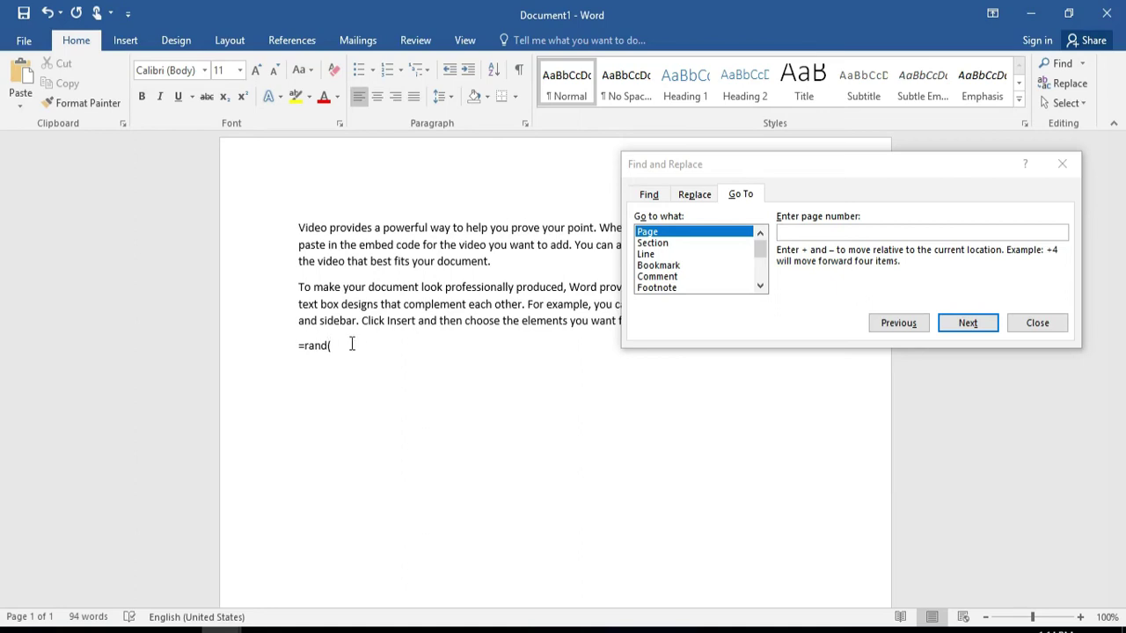
text(10))
key(Return)
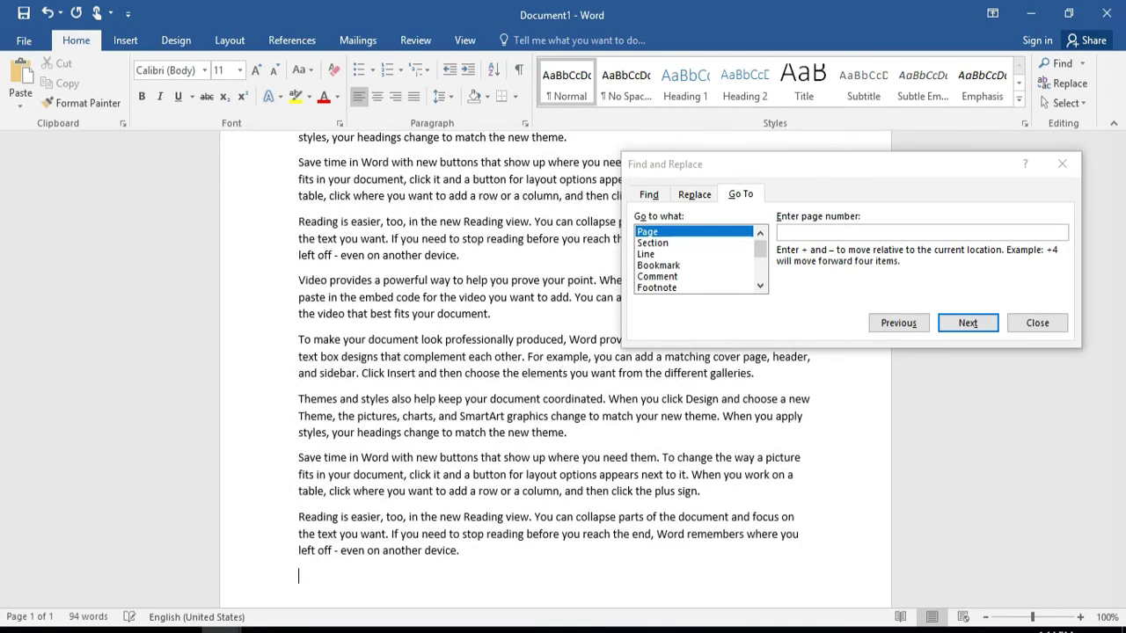
Go to page 2 of the document with Go To and place the cursor on that page.
scroll(534, 433, up, 10)
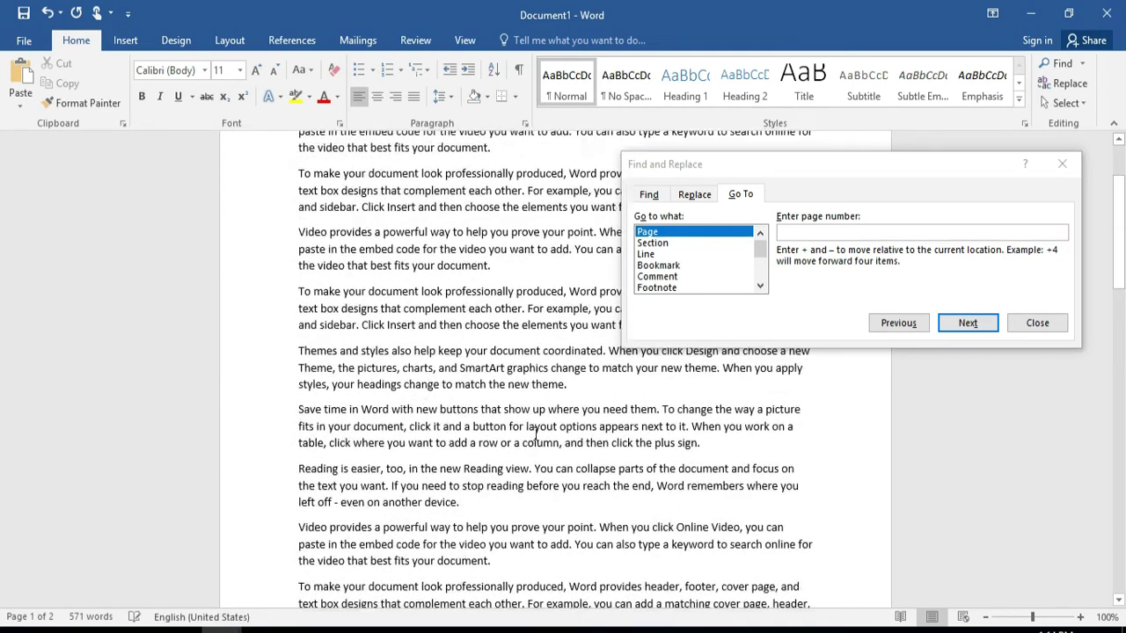
click(801, 234)
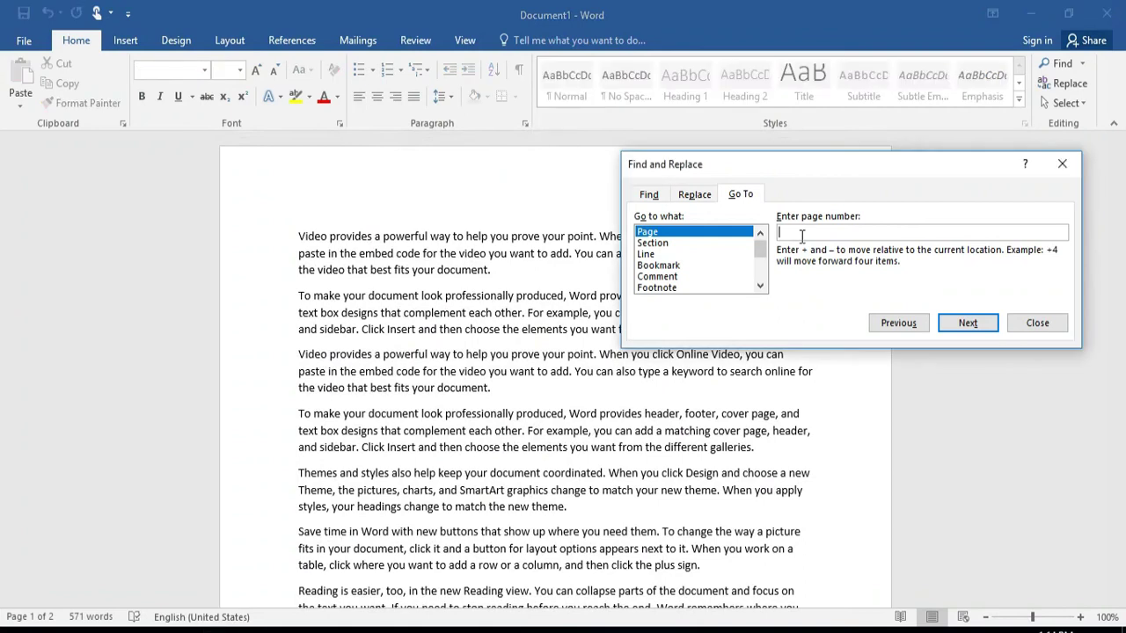
text(2)
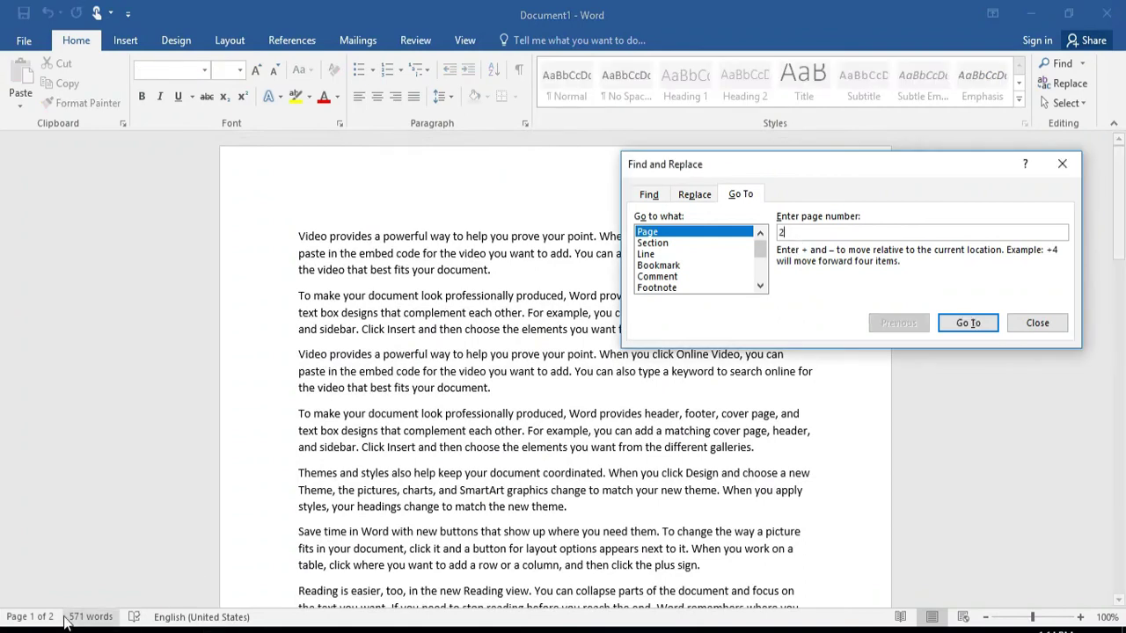
click(472, 352)
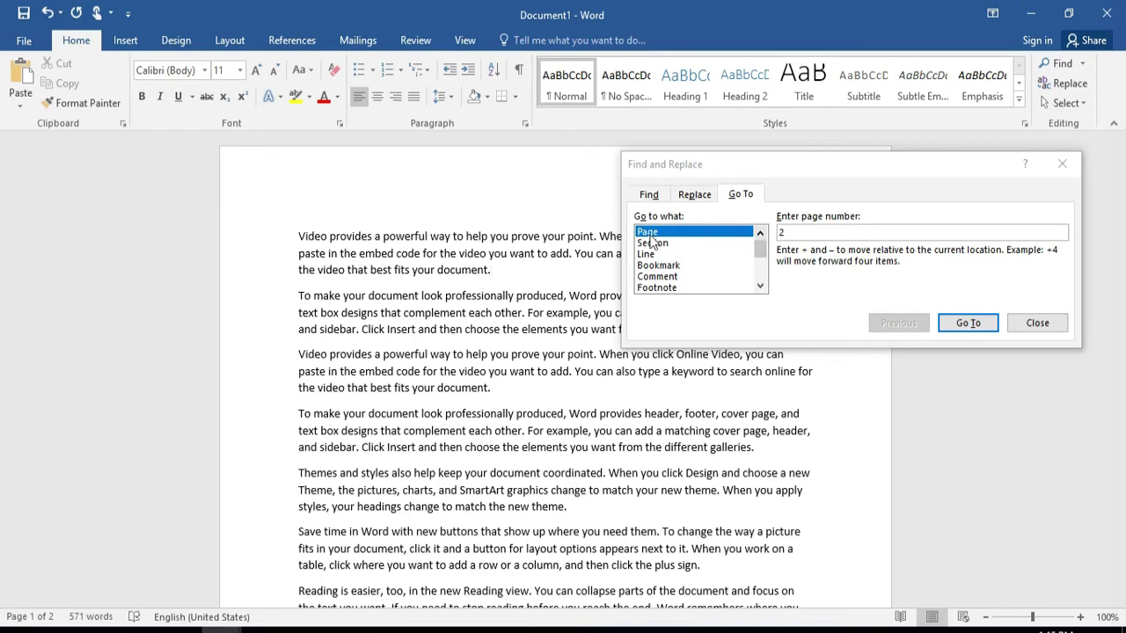
click(971, 324)
scroll(346, 465, up, 5)
scroll(328, 467, down, 3)
scroll(327, 467, up, 11)
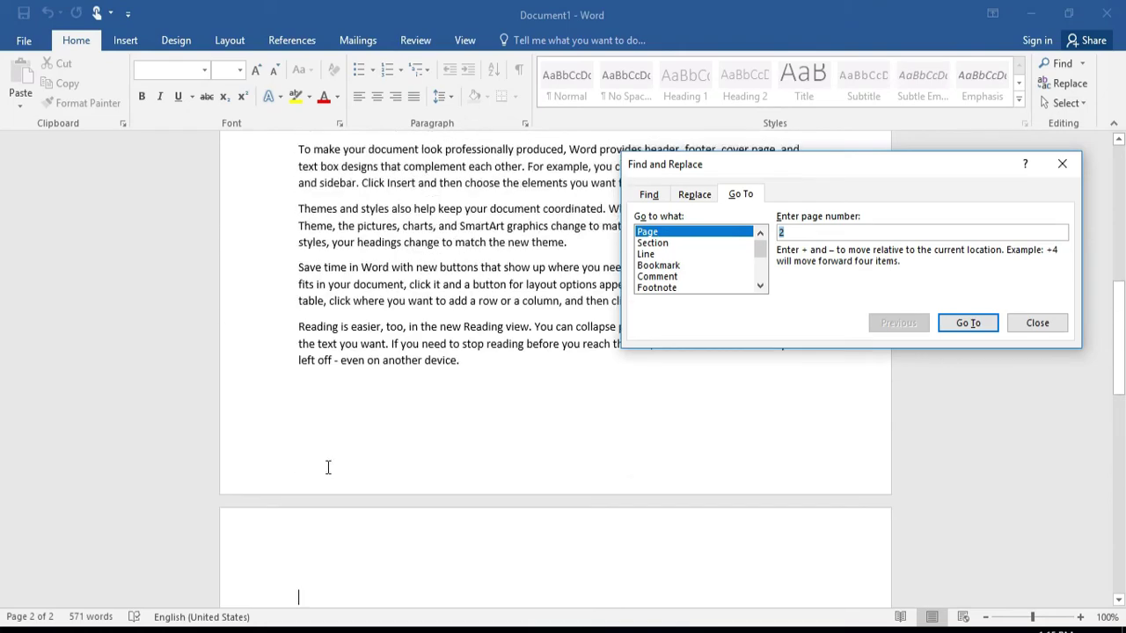
scroll(328, 467, down, 15)
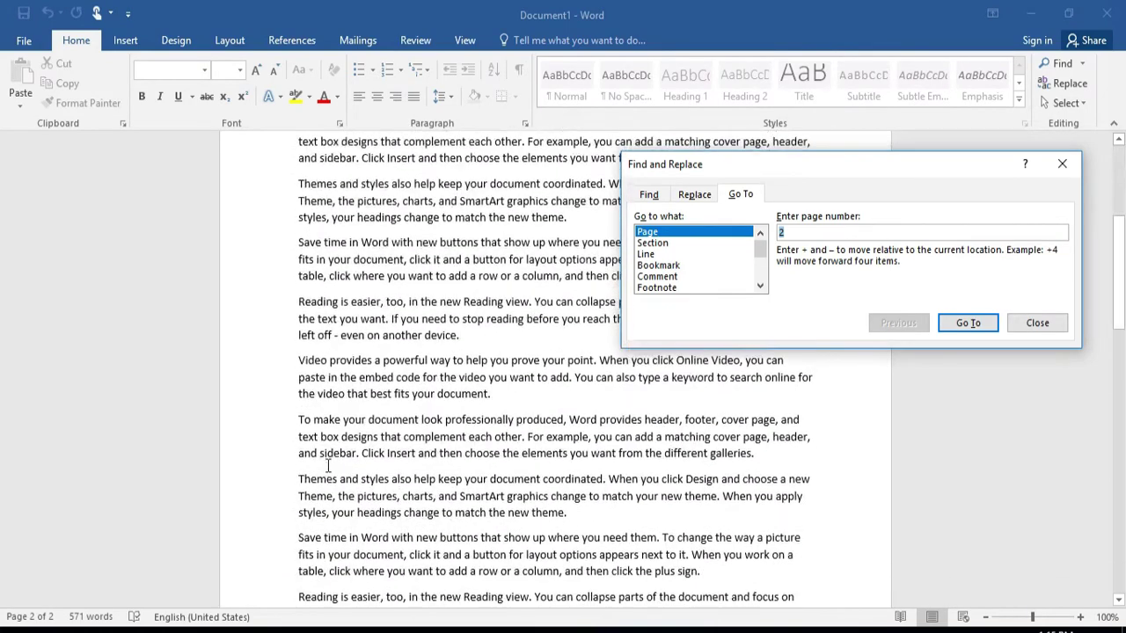
click(315, 331)
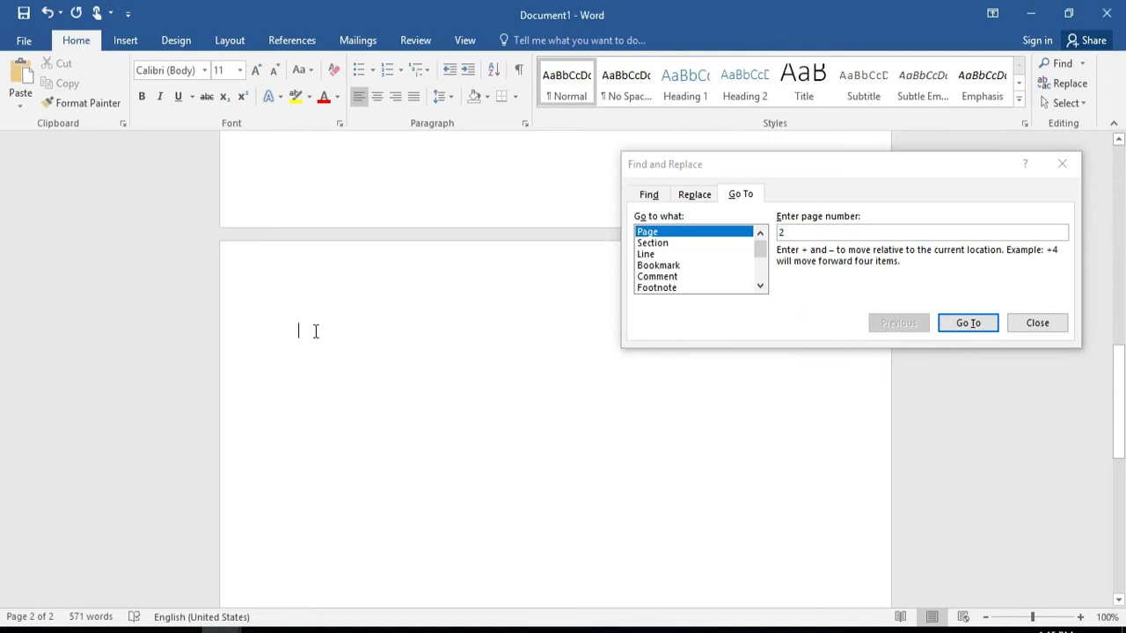
Switch the Go To target to Line and close the Find and Replace dialog.
click(667, 253)
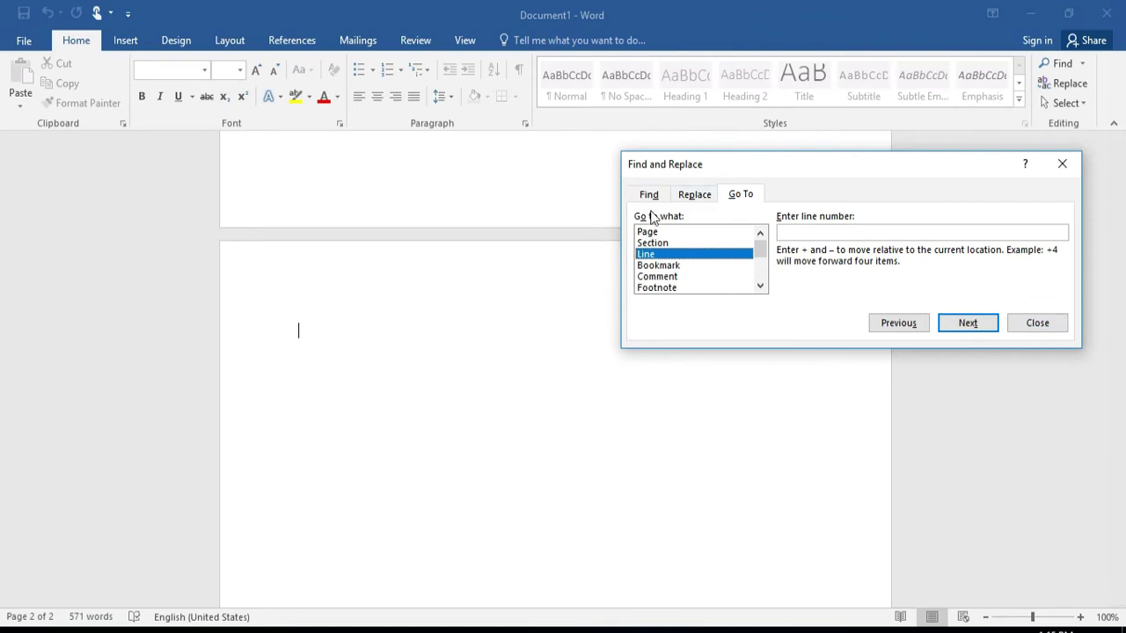
click(1044, 327)
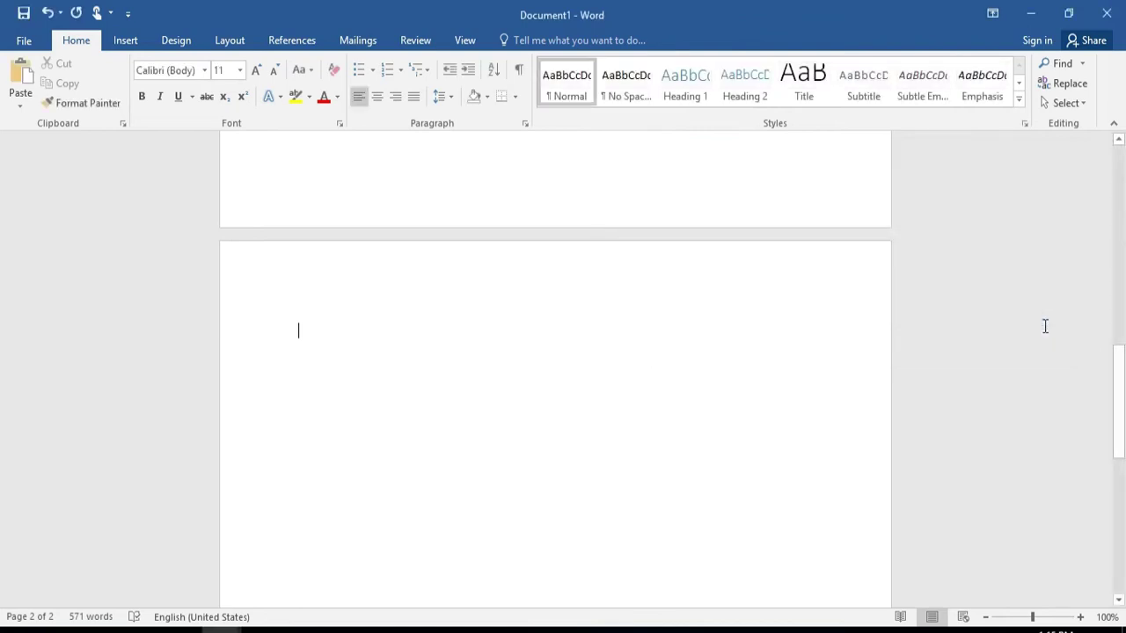
click(1085, 65)
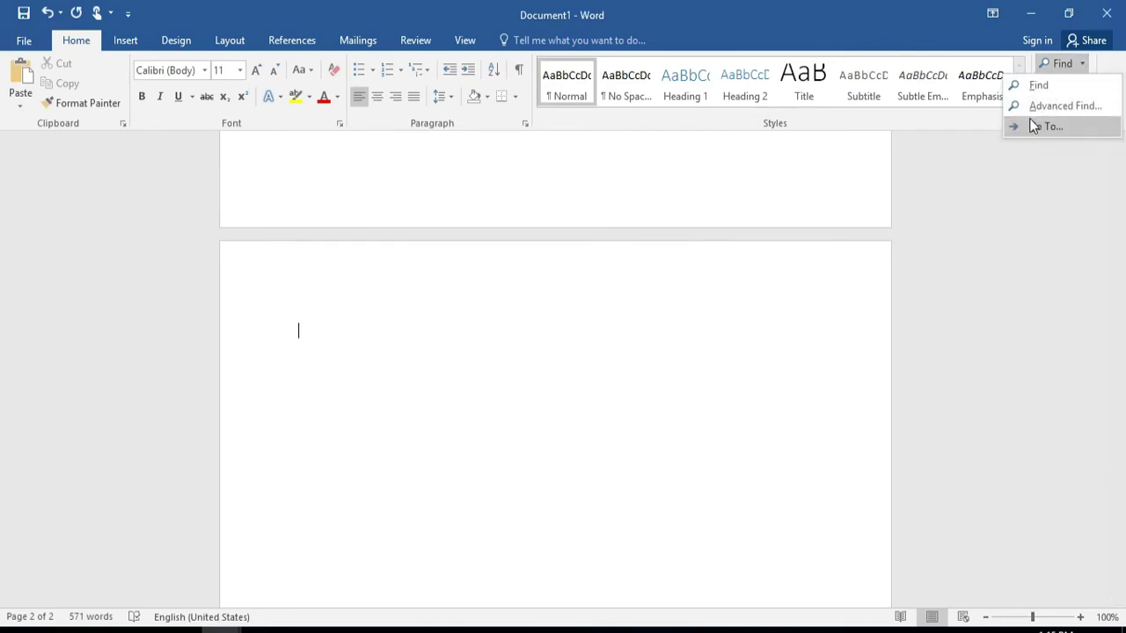
click(1032, 206)
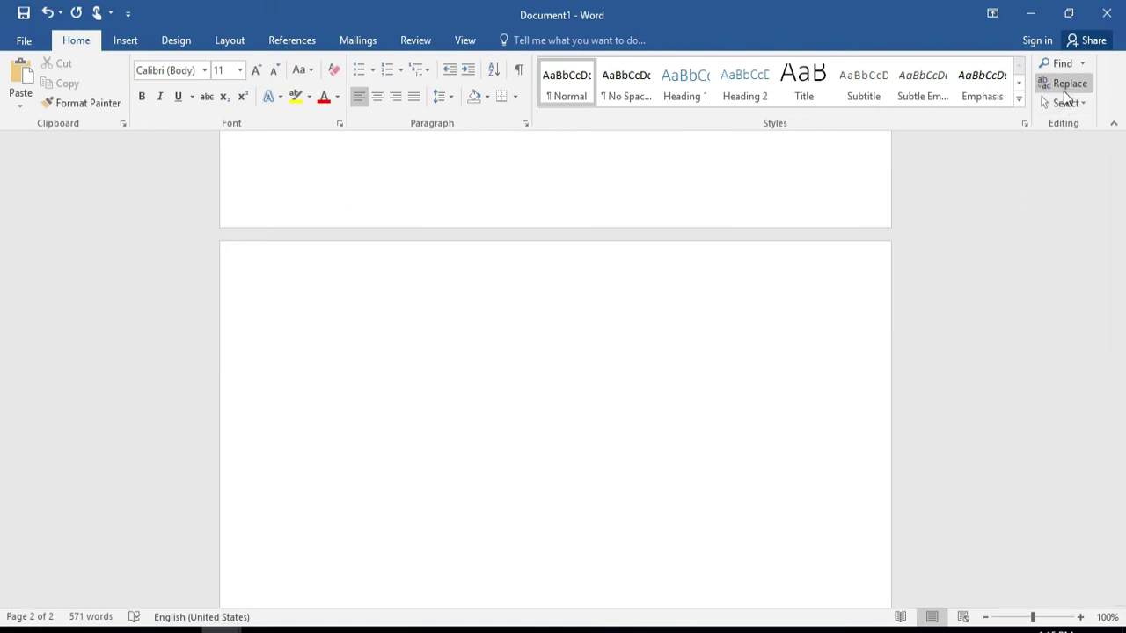
Select the word "Online" in the first paragraph of page 1.
scroll(729, 378, up, 12)
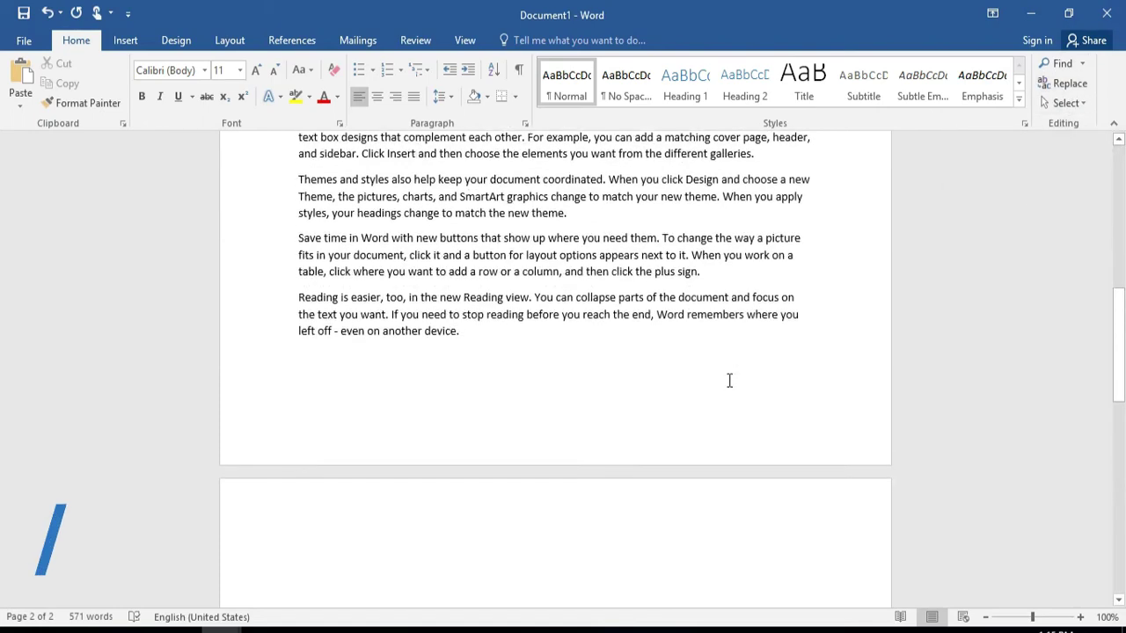
scroll(729, 379, up, 1)
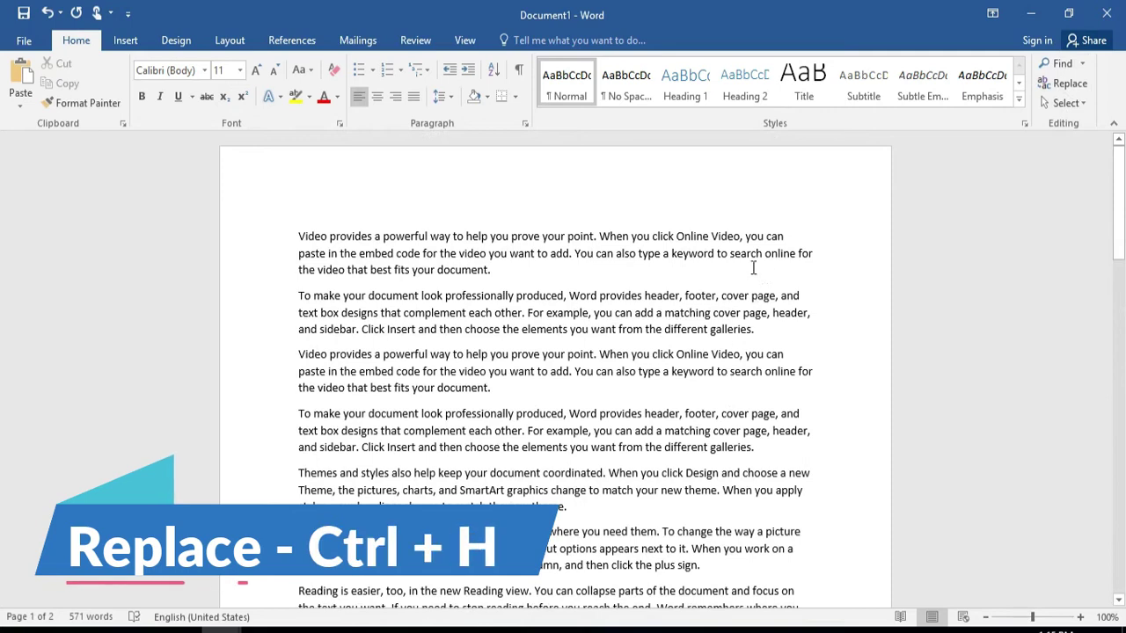
drag(740, 236, 710, 236)
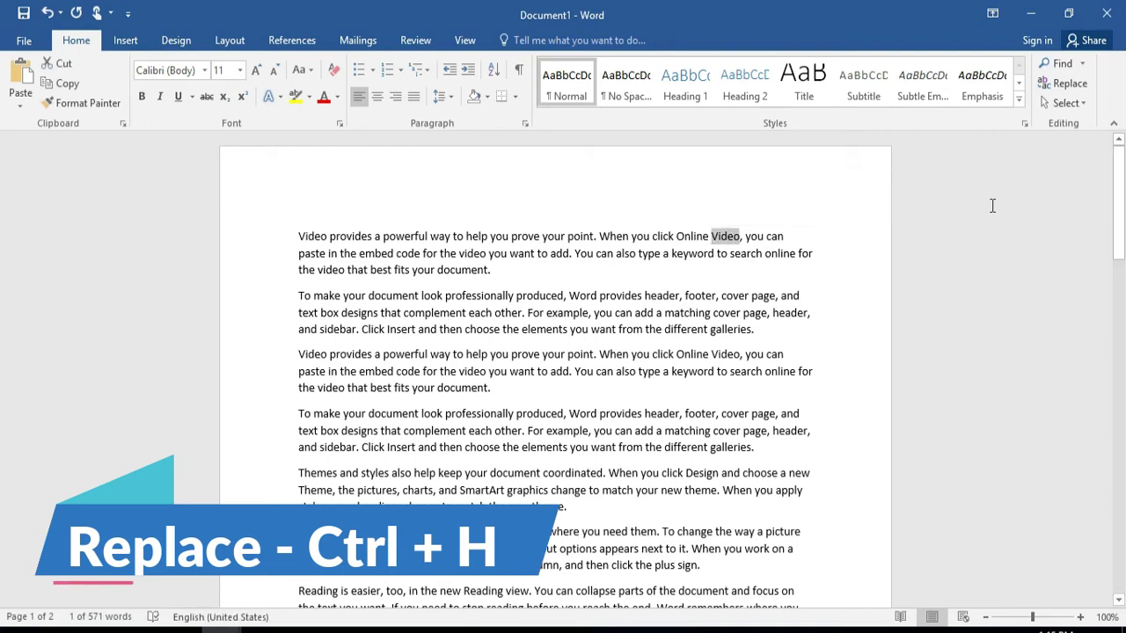
click(695, 236)
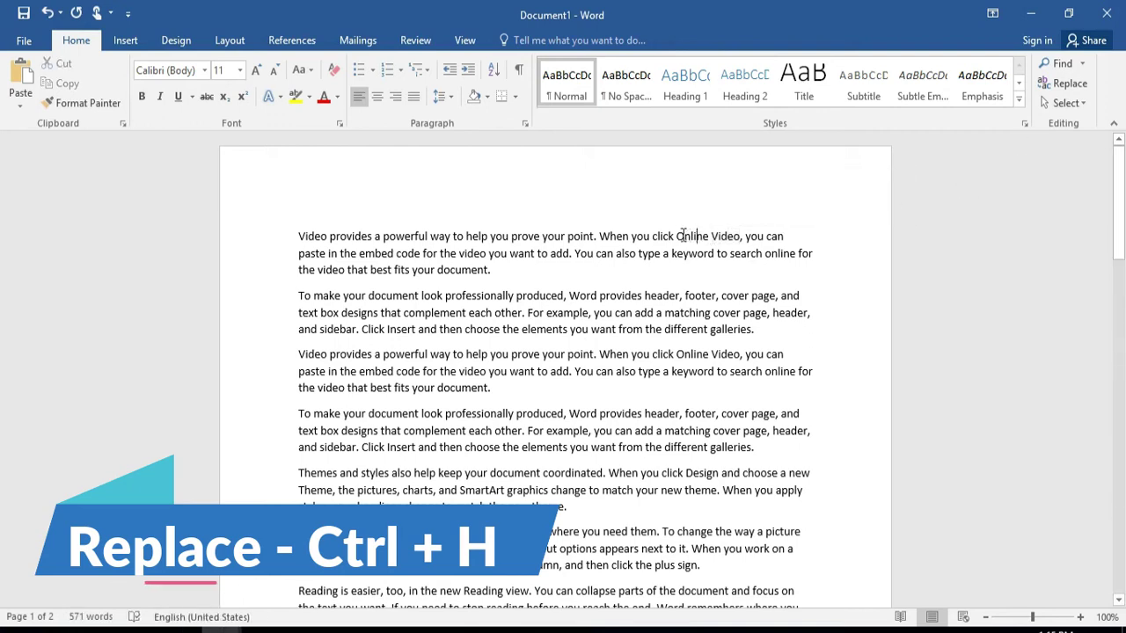
drag(678, 236, 711, 237)
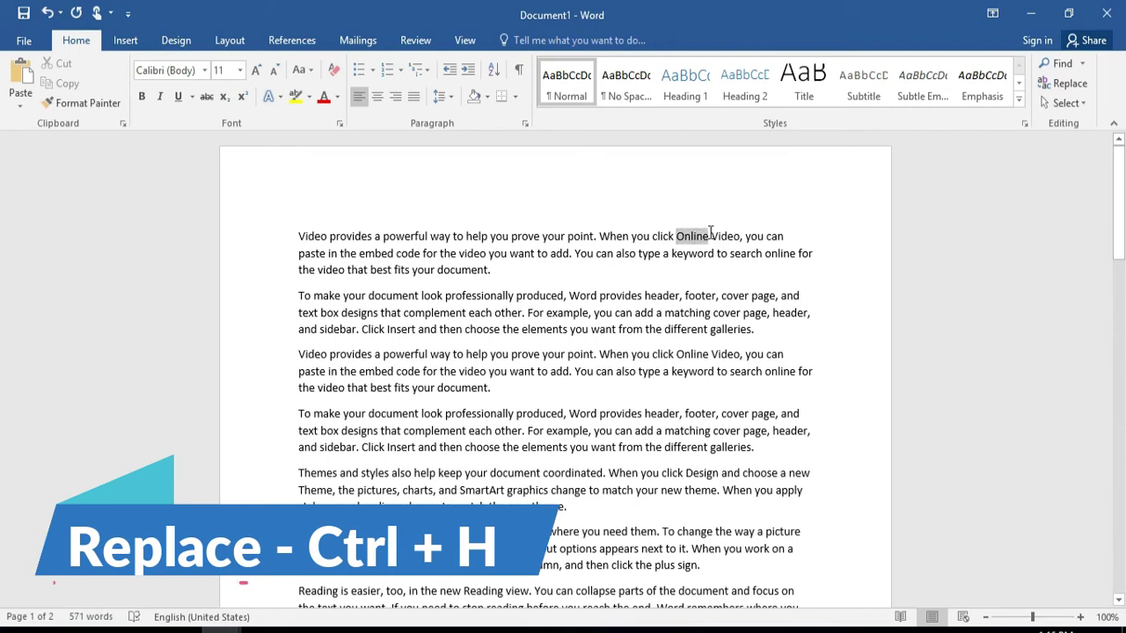
click(1066, 86)
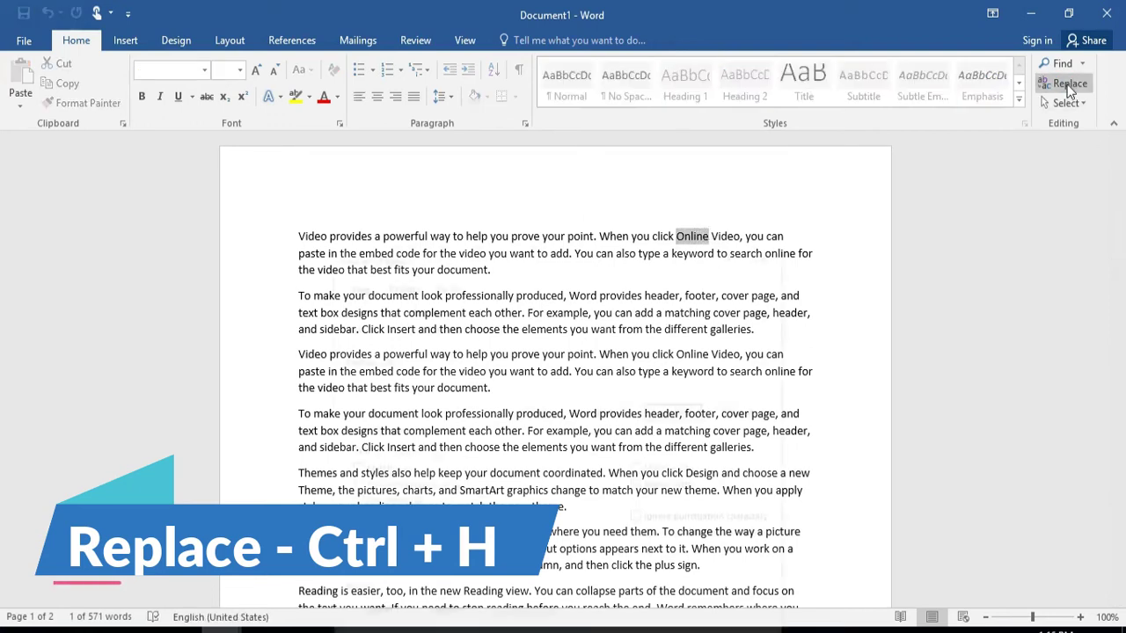
drag(592, 257, 447, 194)
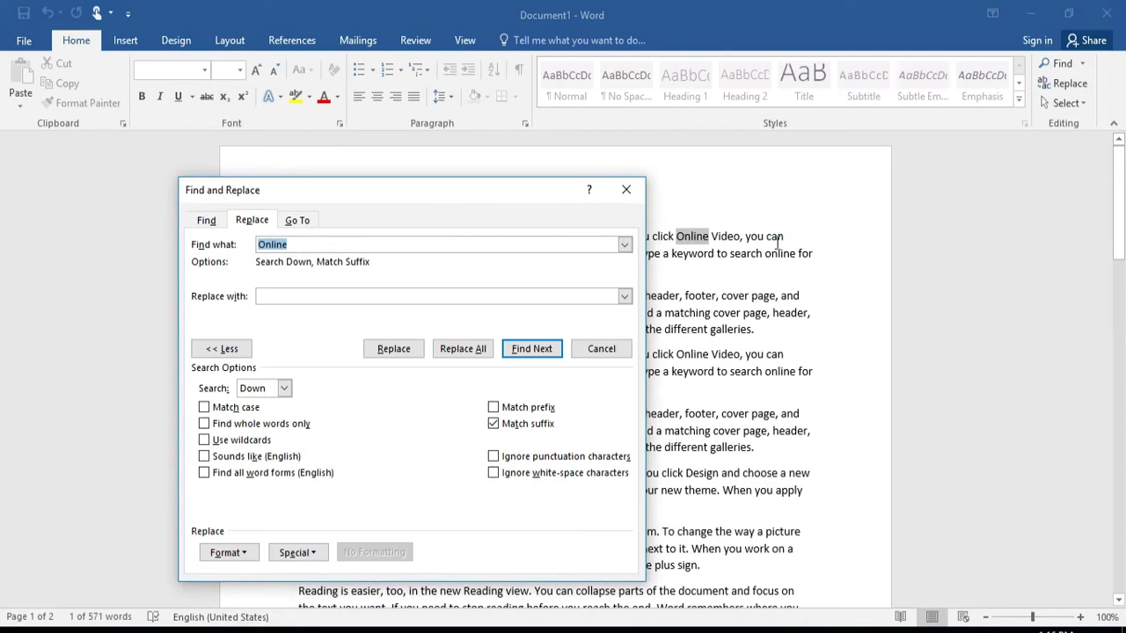
click(625, 189)
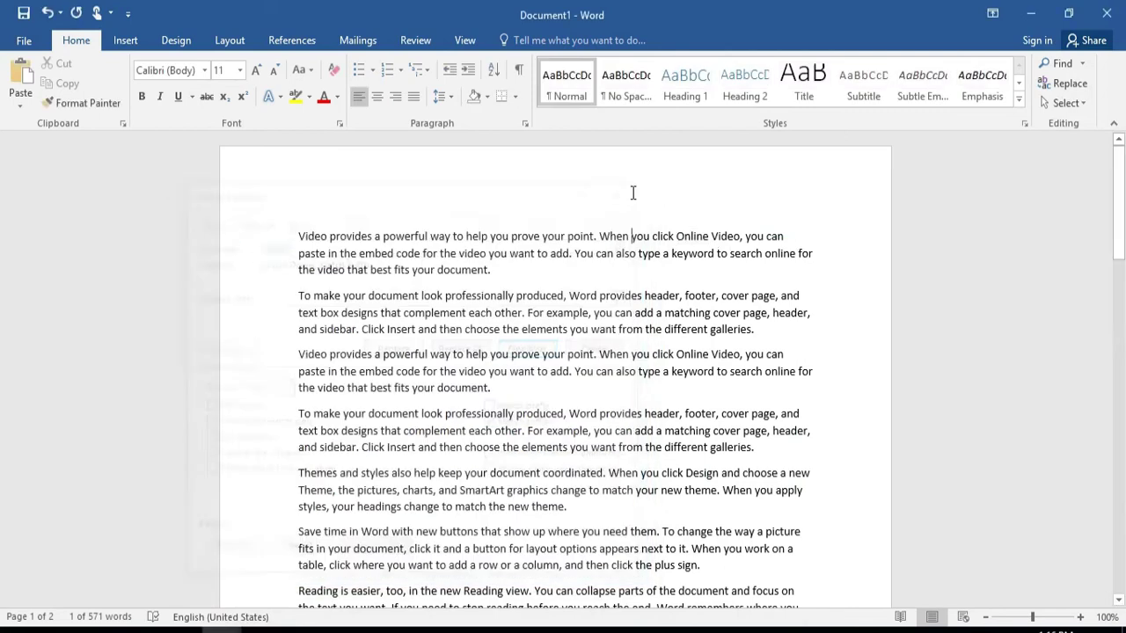
click(1071, 87)
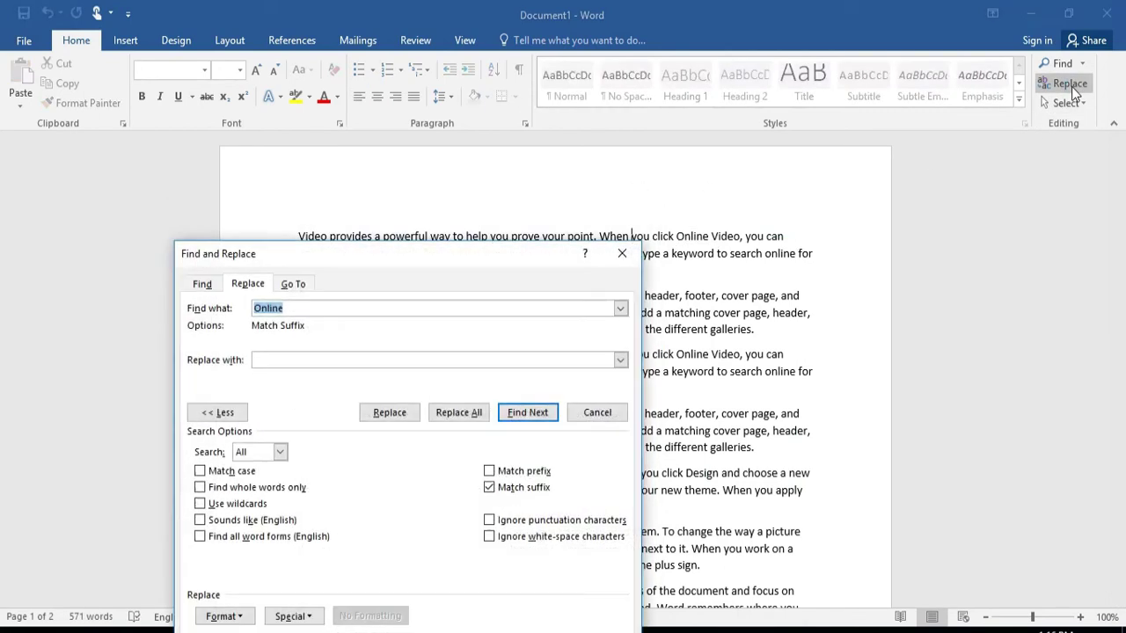
click(622, 254)
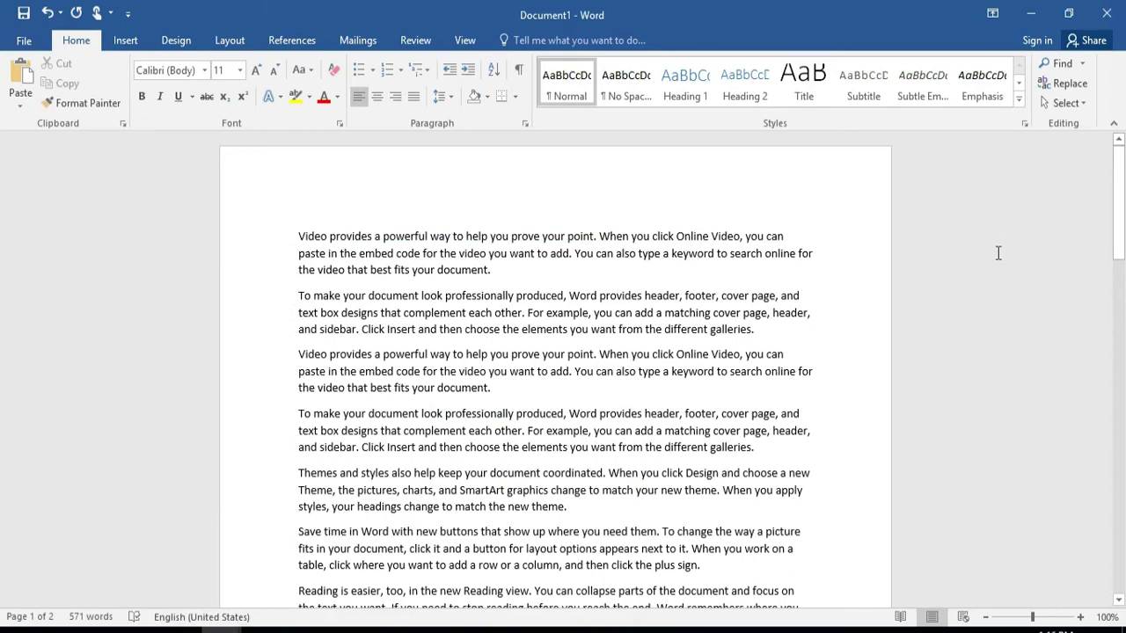
Open Replace, enter "Online" as the text to find and "Offline" as its replacement, and collapse the search options.
key(ctrl+h)
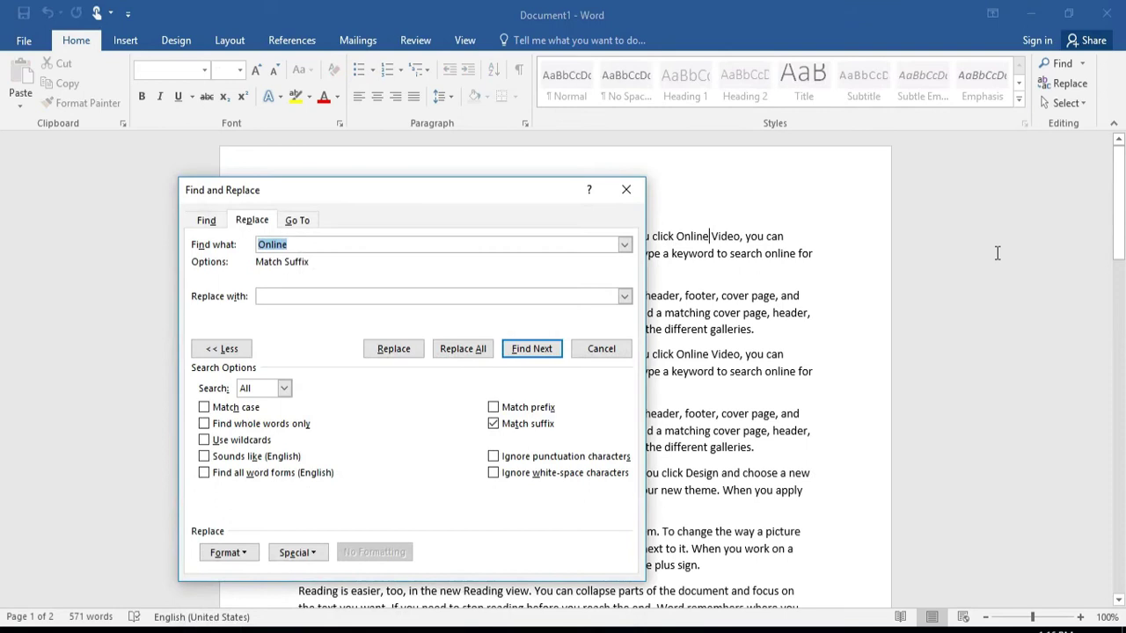
key(BackSpace)
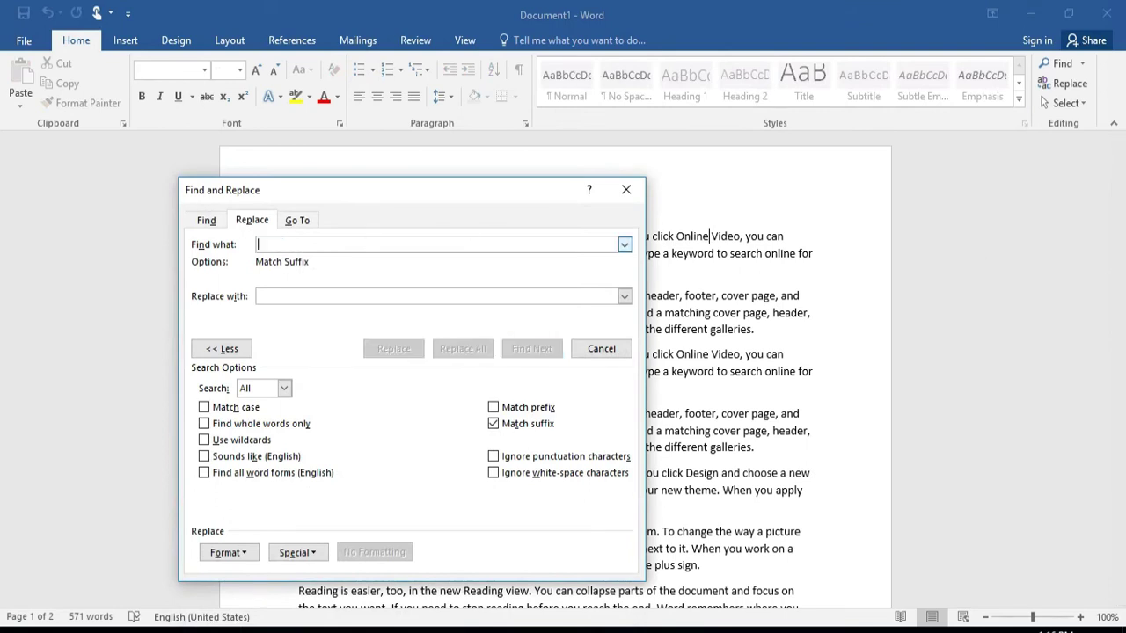
drag(430, 187, 381, 148)
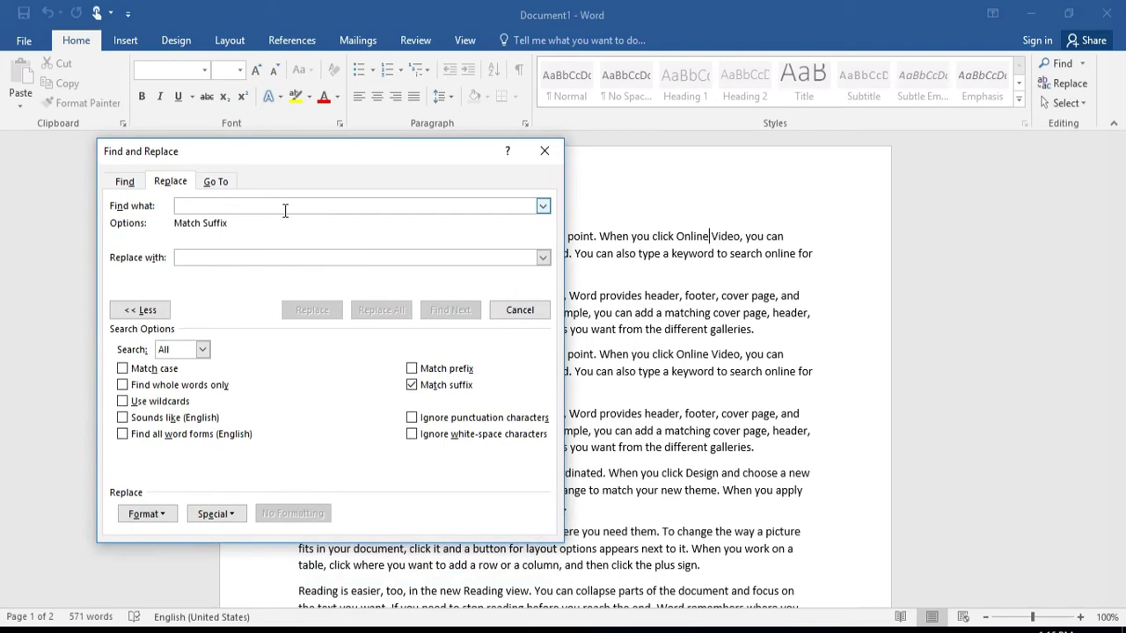
text(Online)
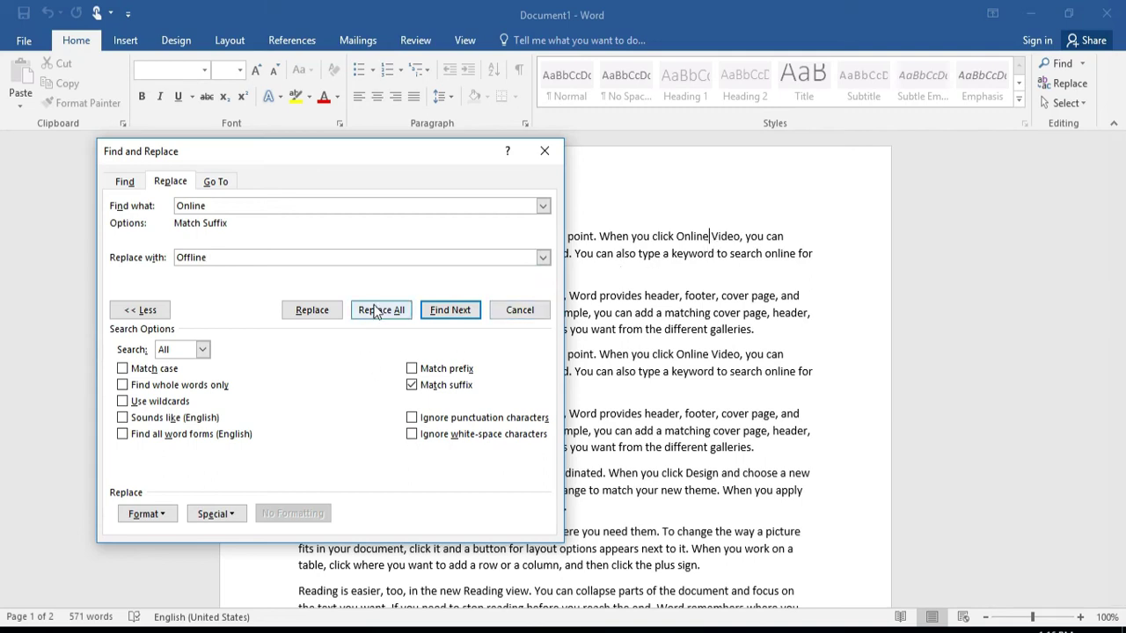
drag(216, 257, 144, 257)
click(138, 310)
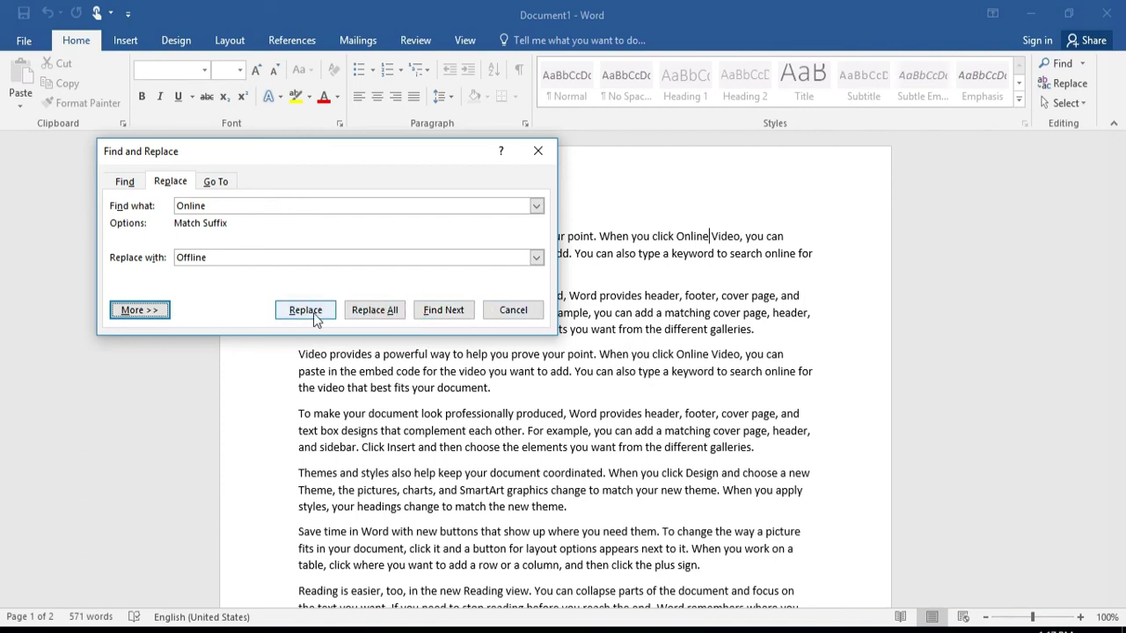
Replace all occurrences of "Online" with "Offline" in the document and close the Find and Replace dialog.
click(375, 315)
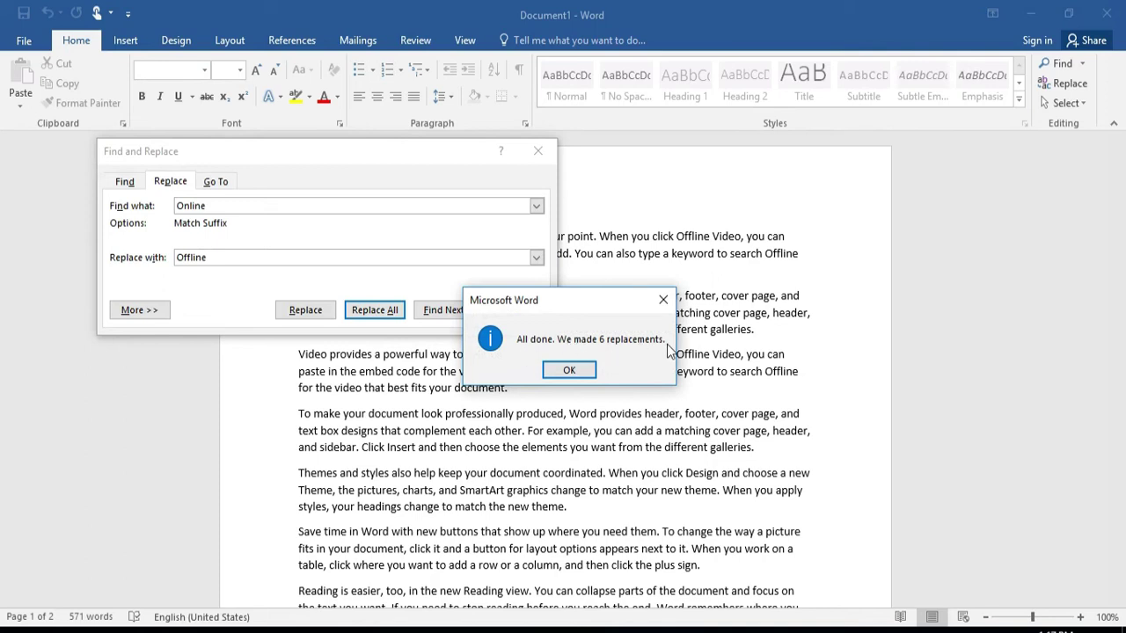
drag(598, 303, 351, 315)
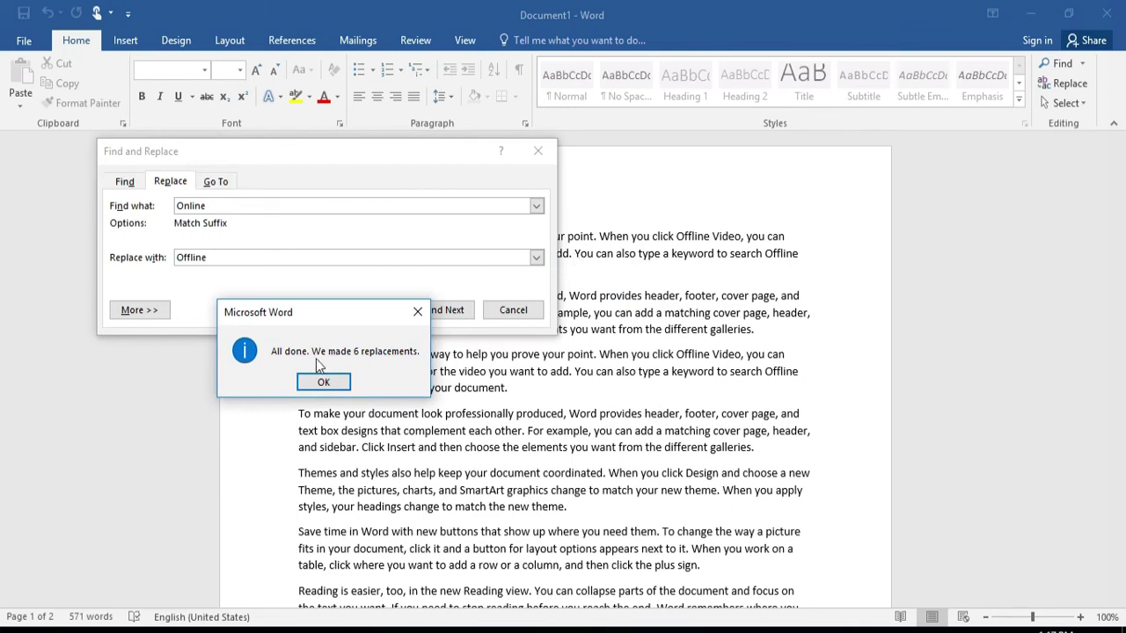
click(326, 384)
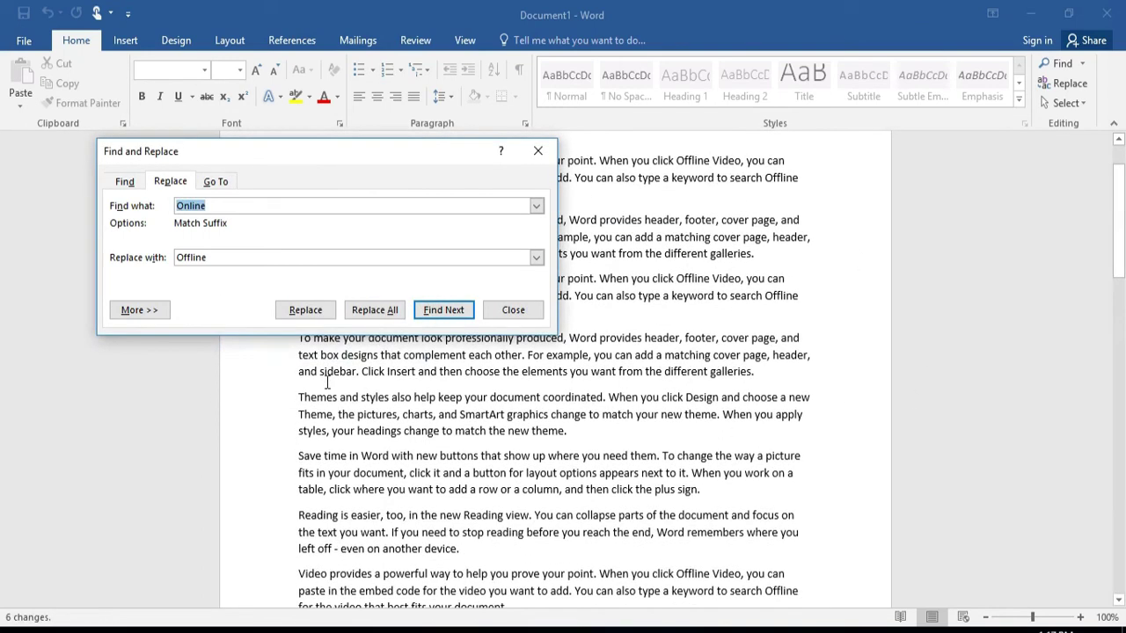
click(513, 309)
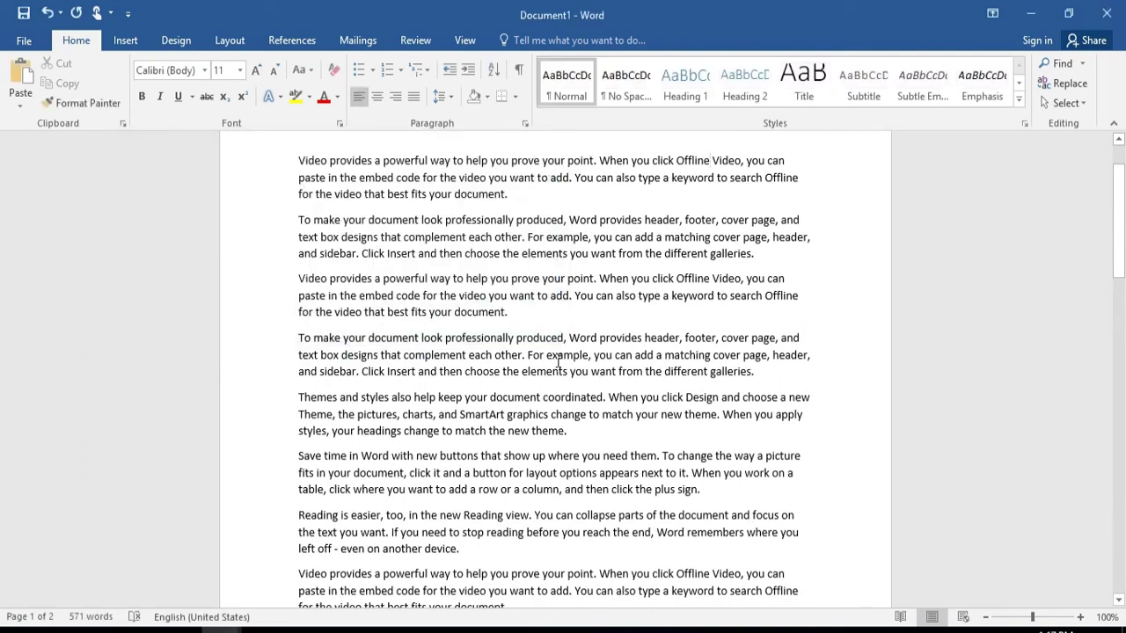
Select the entire text of Document1 with Select All.
scroll(558, 362, down, 3)
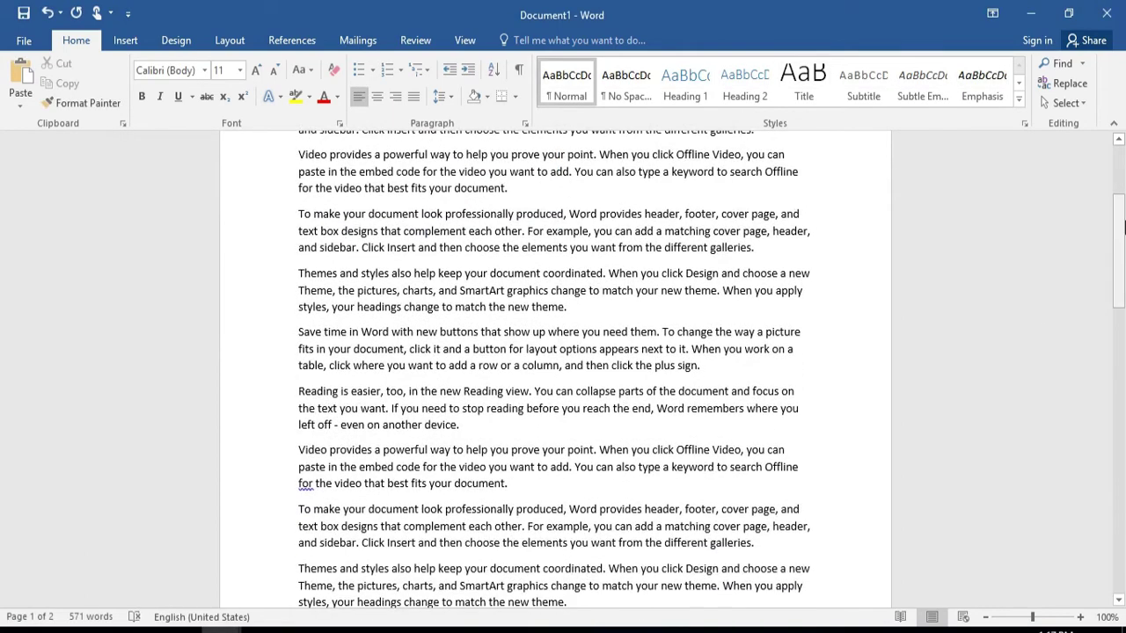
scroll(544, 482, up, 5)
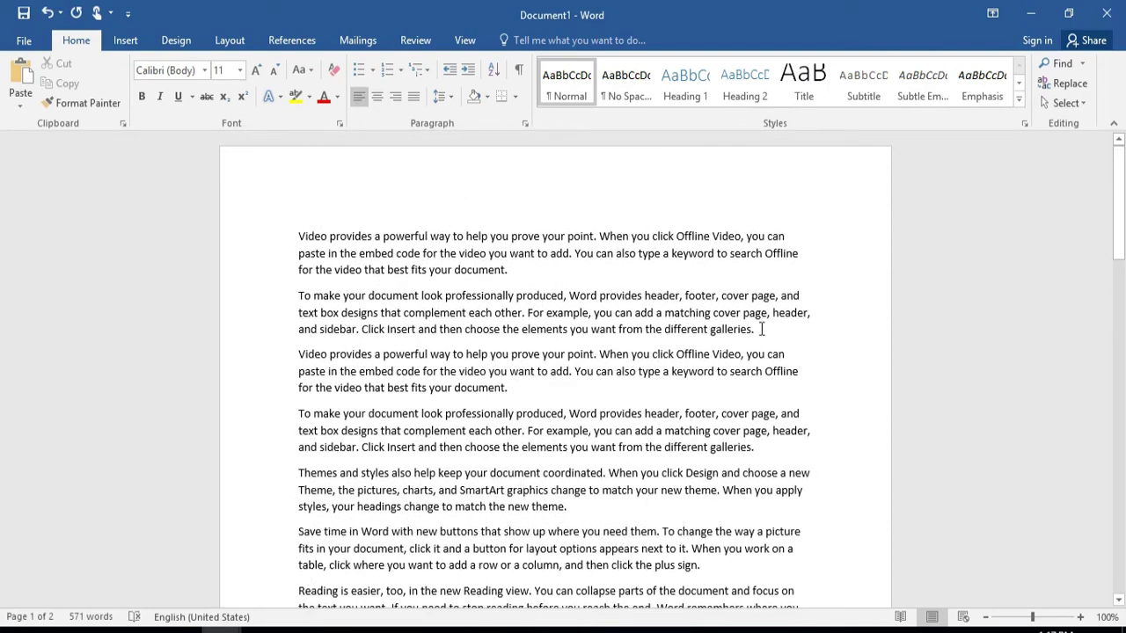
click(1083, 106)
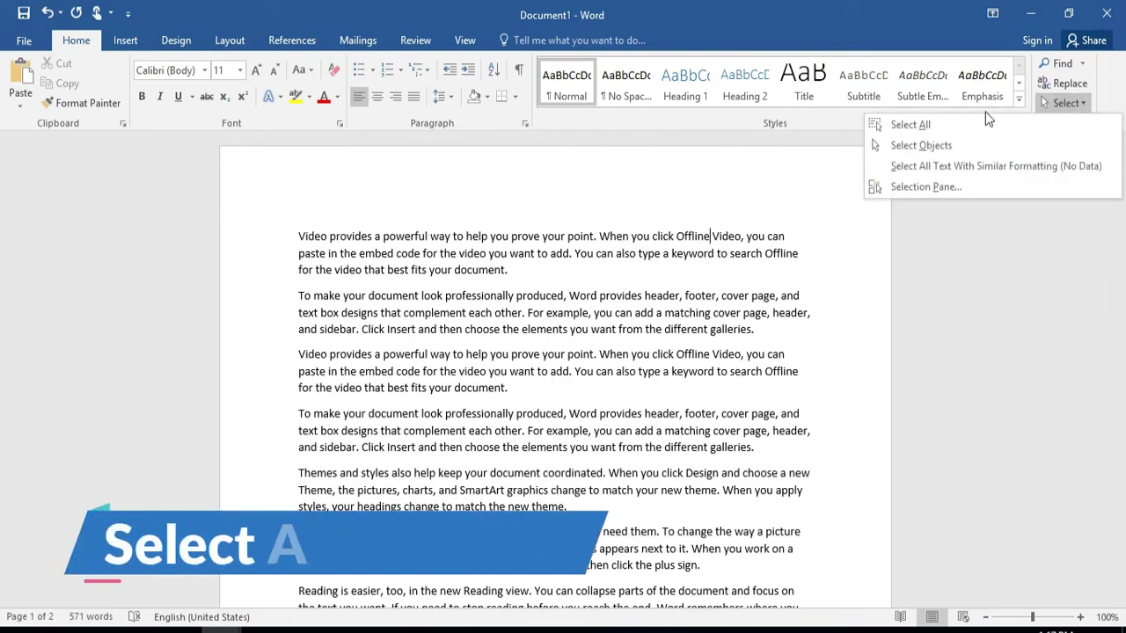
click(927, 124)
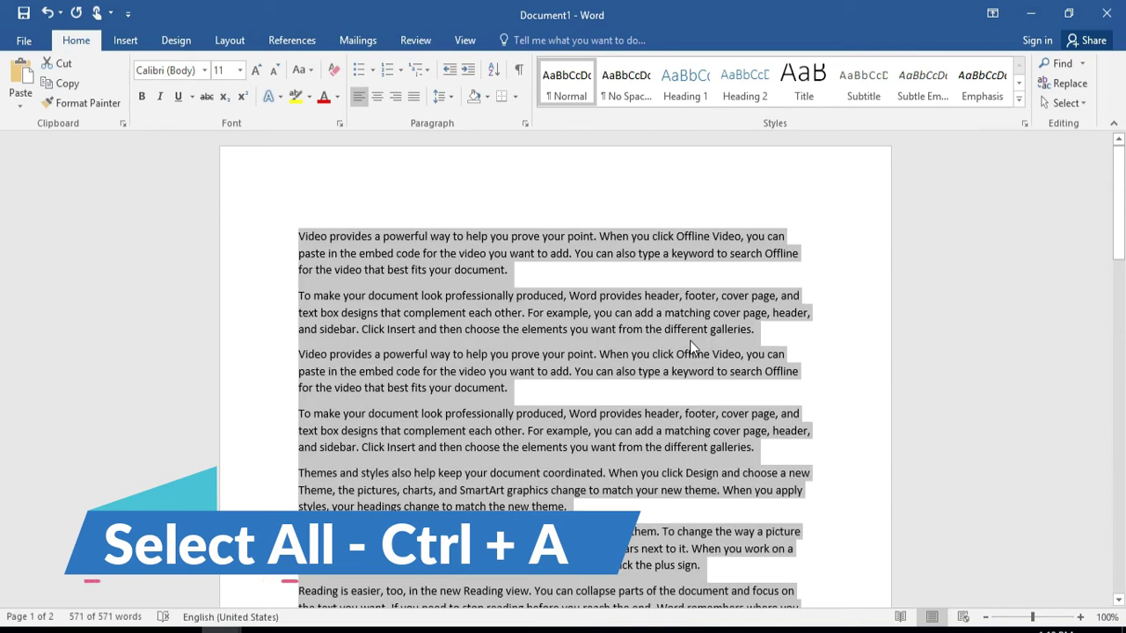
scroll(508, 497, down, 14)
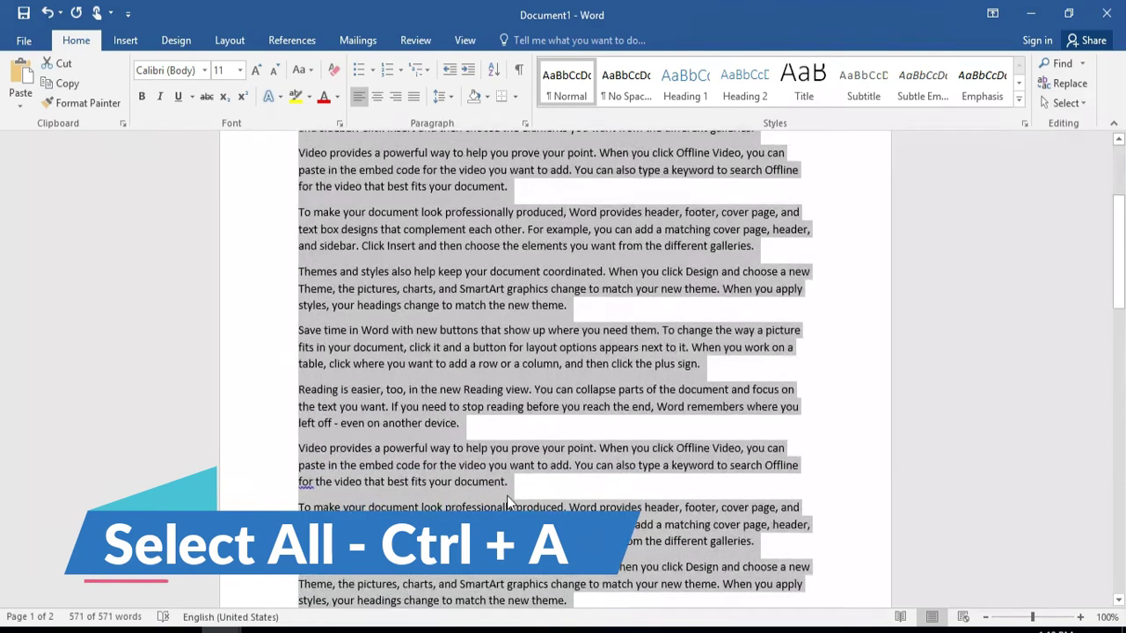
scroll(513, 503, up, 13)
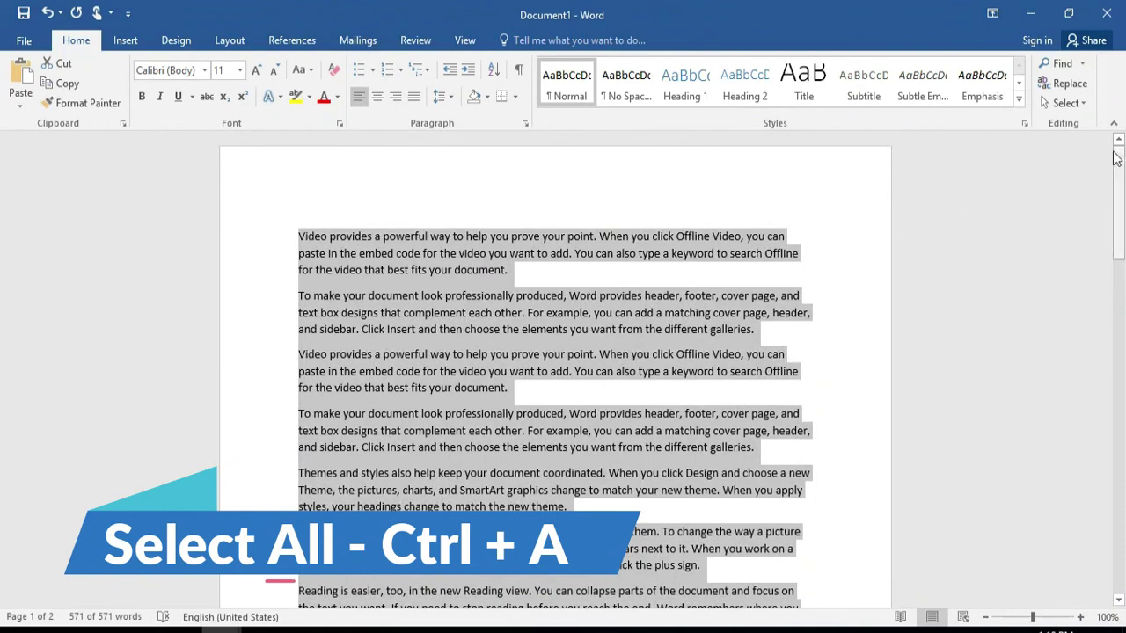
click(1064, 103)
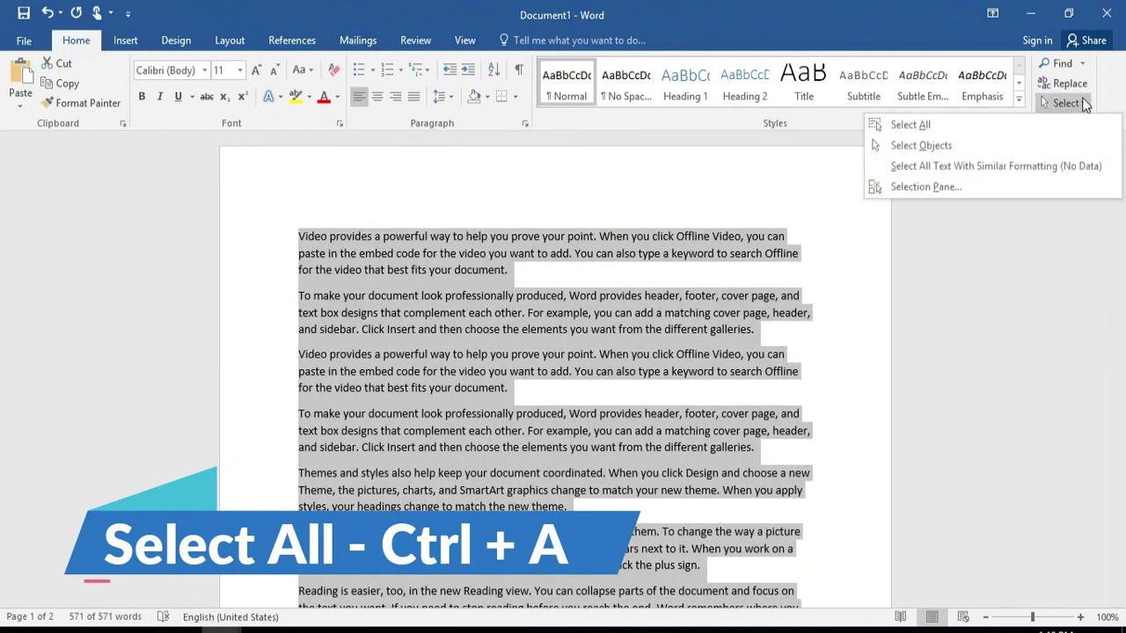
click(1020, 125)
Switch to the Microsoft Word 2016 document and add the shortcut note "ctrl + A" after the "Select All" bullet.
click(224, 630)
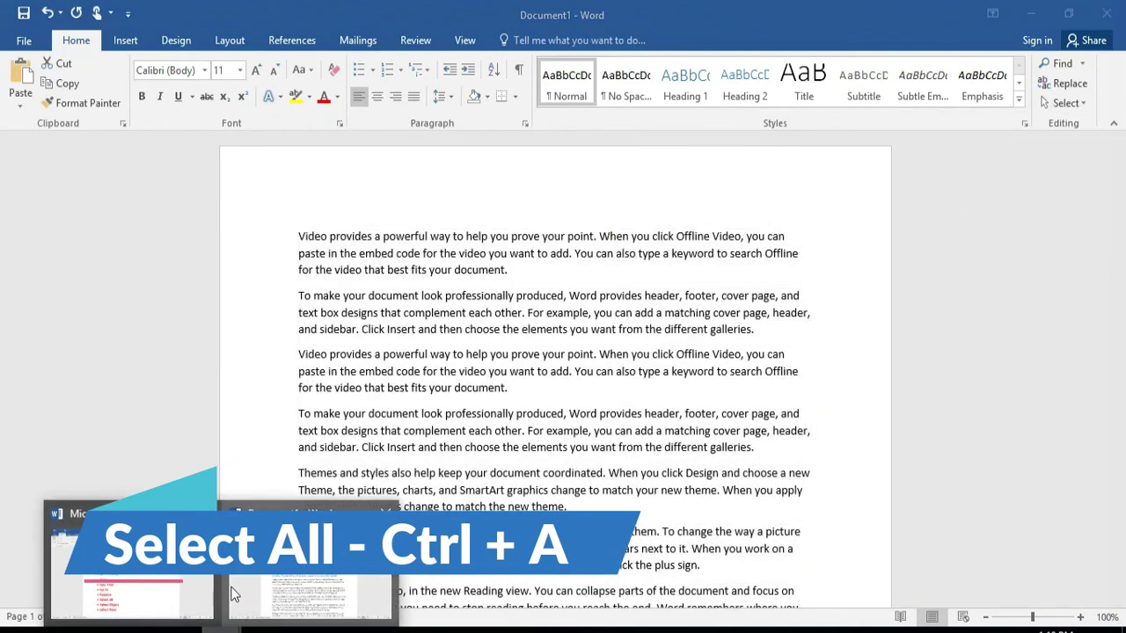
click(180, 591)
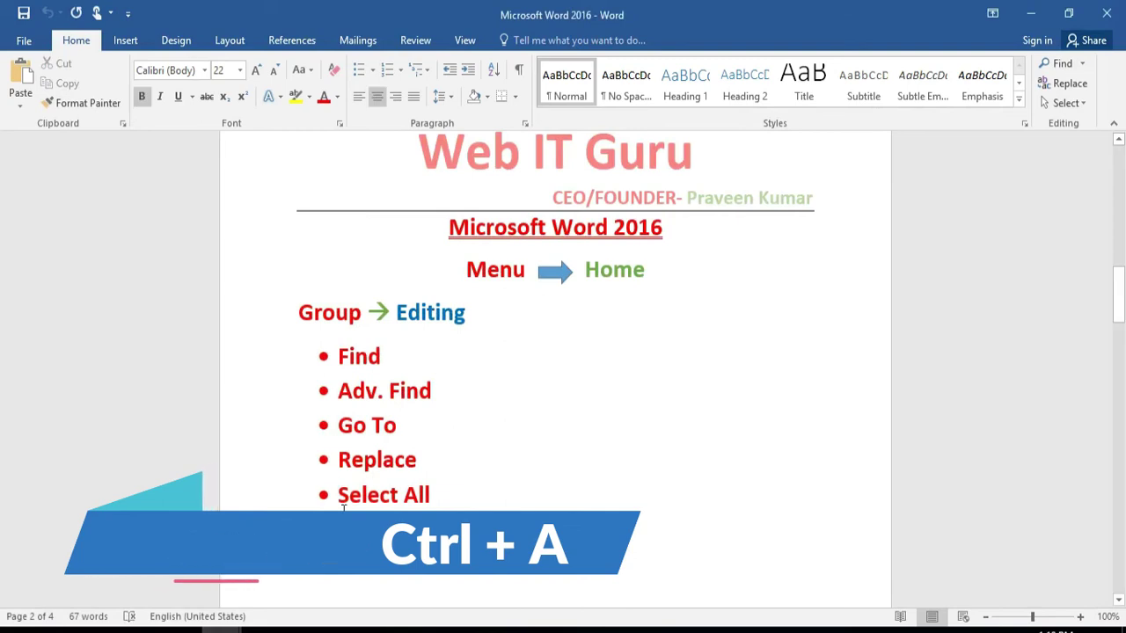
drag(338, 494, 477, 490)
click(465, 493)
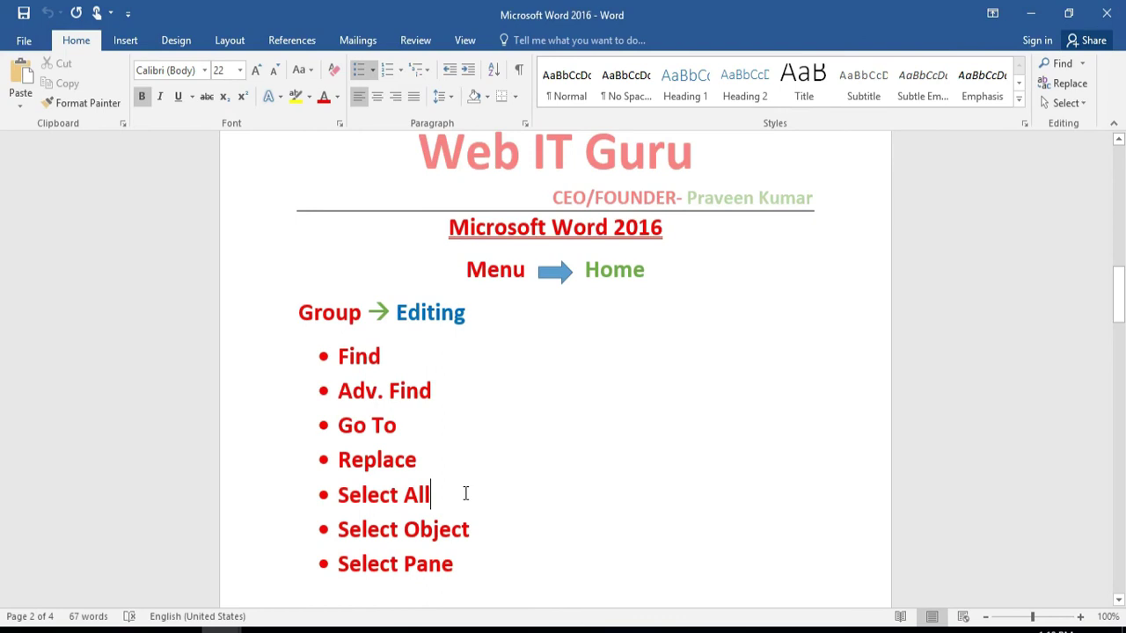
text(All	)
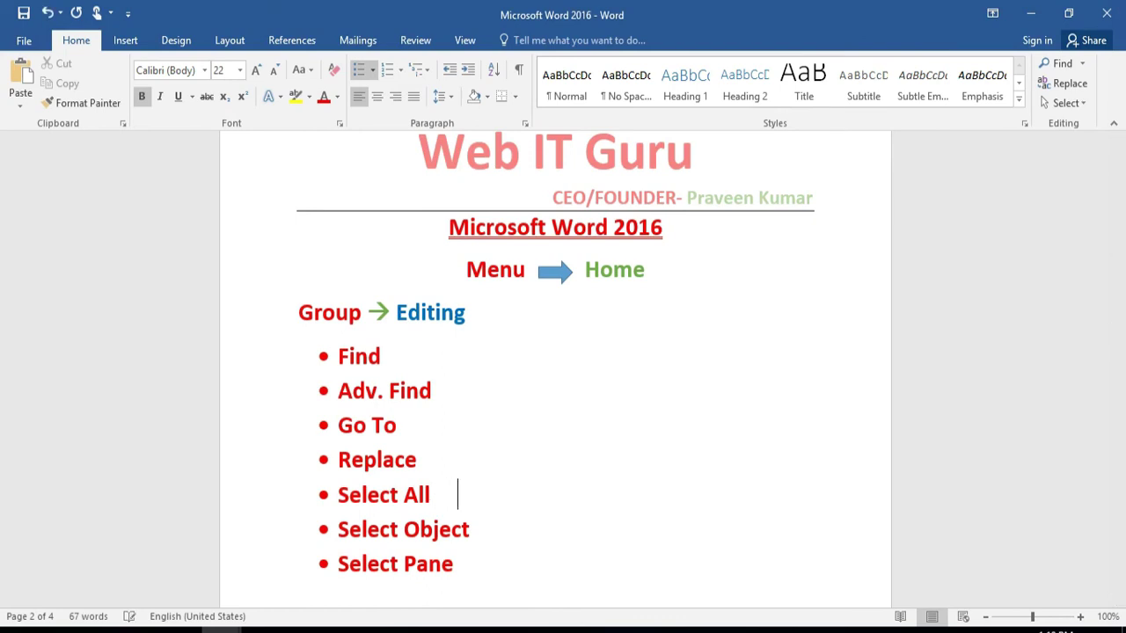
text(ctrl +)
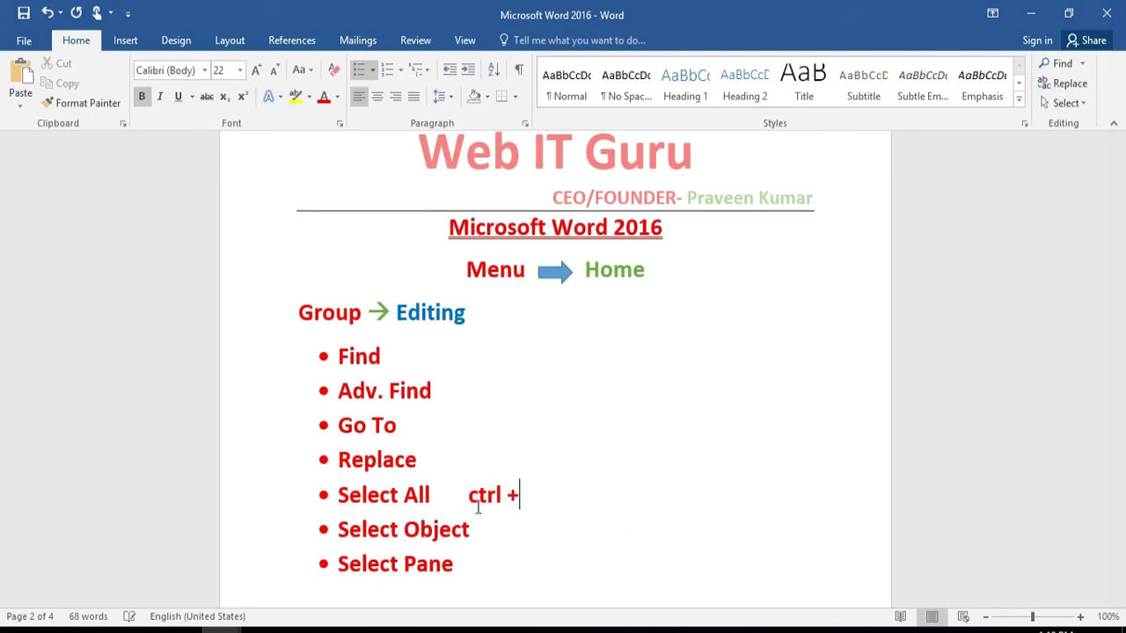
text( A)
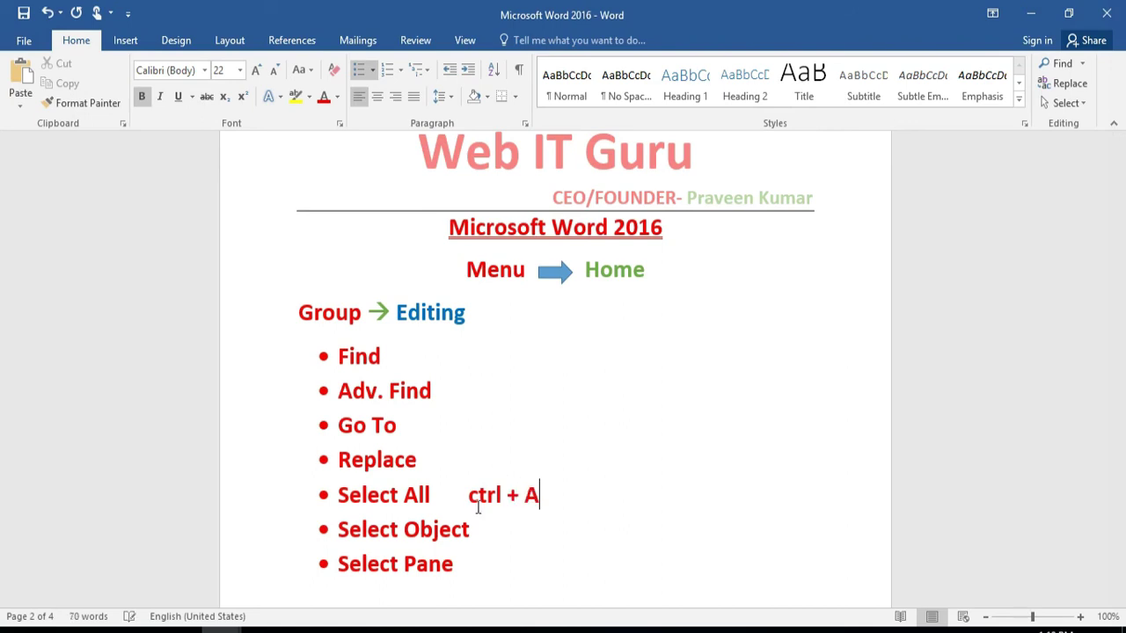
Select the whole content of the Microsoft Word 2016 document with Select All, and clear the selection.
click(1062, 105)
click(954, 128)
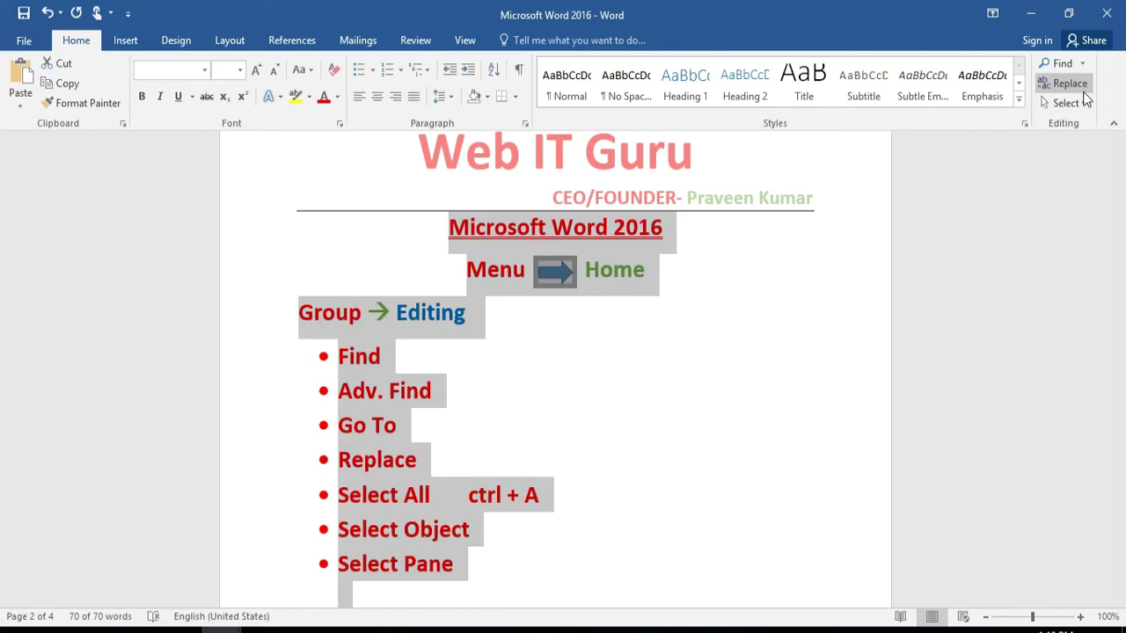
click(1063, 103)
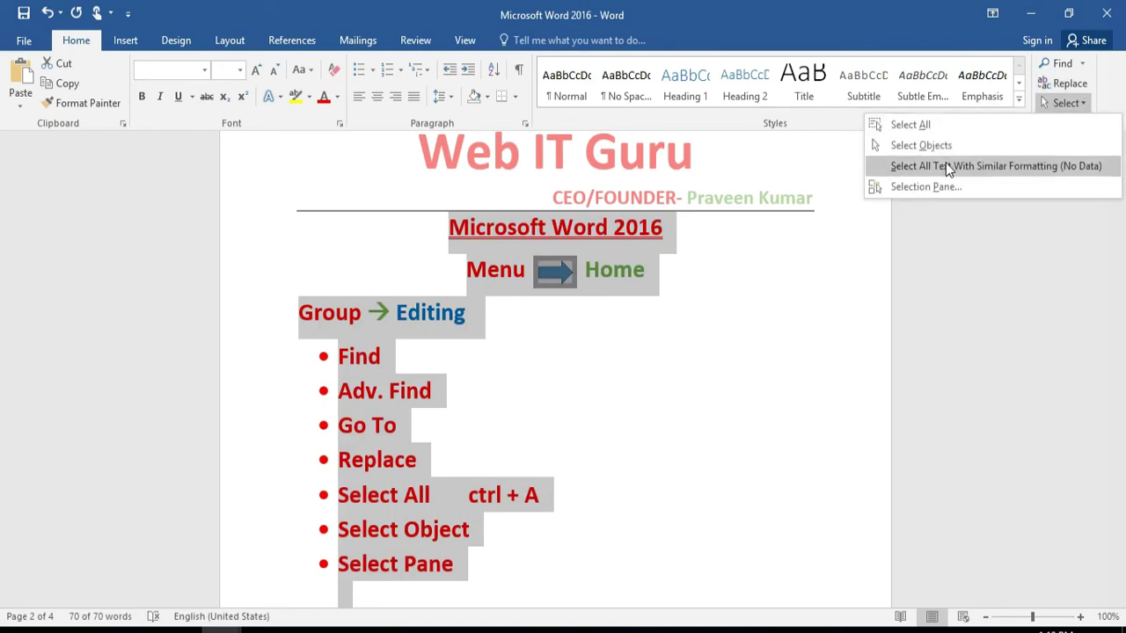
click(797, 311)
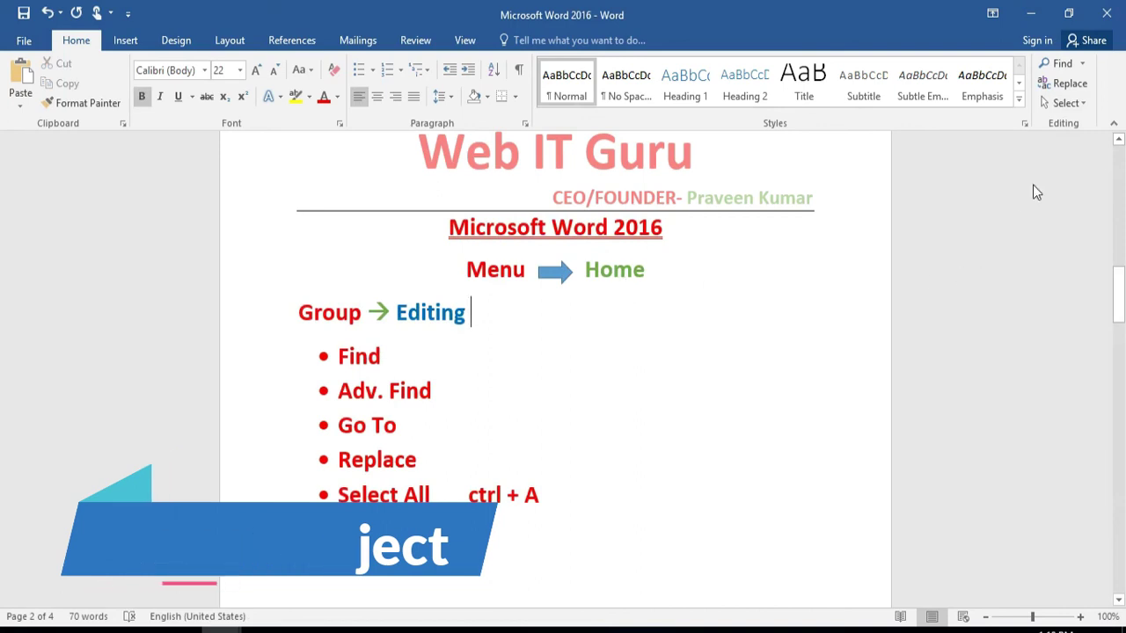
Switch back to Document1, draw a rectangle about 3.5" wide and 2.1" high over the first three paragraphs, and deselect it.
key(alt+Tab)
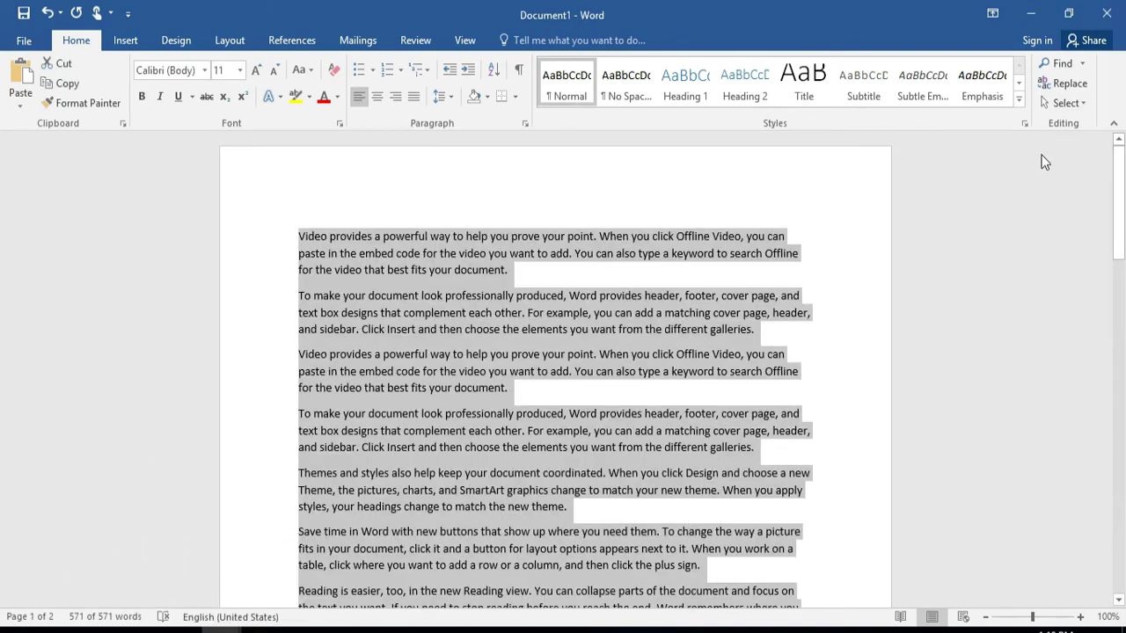
click(1066, 103)
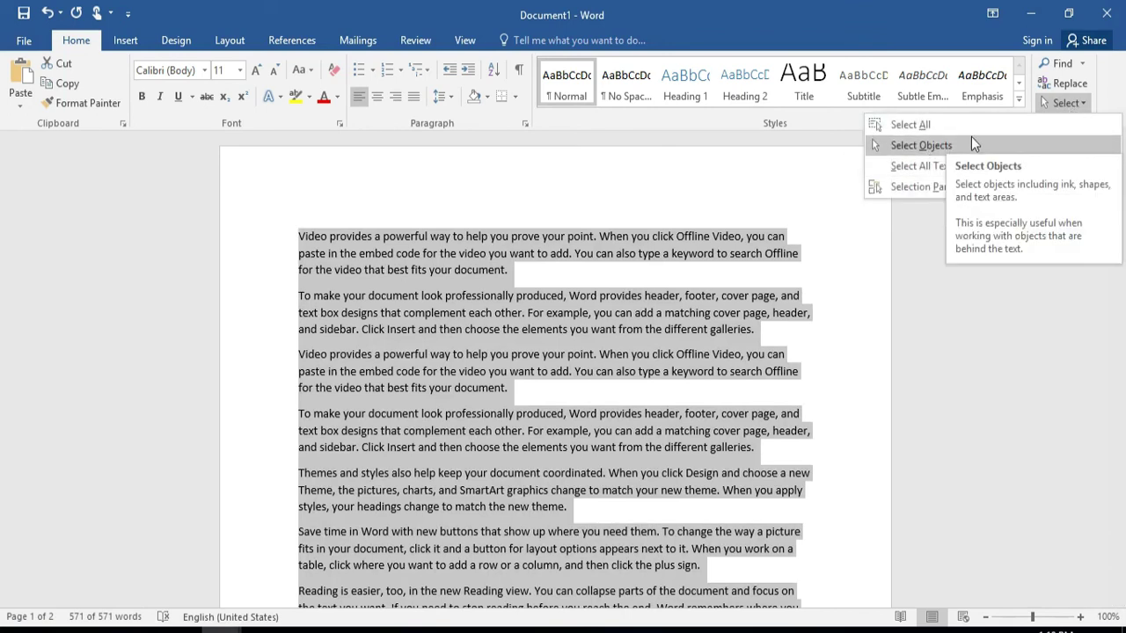
click(725, 234)
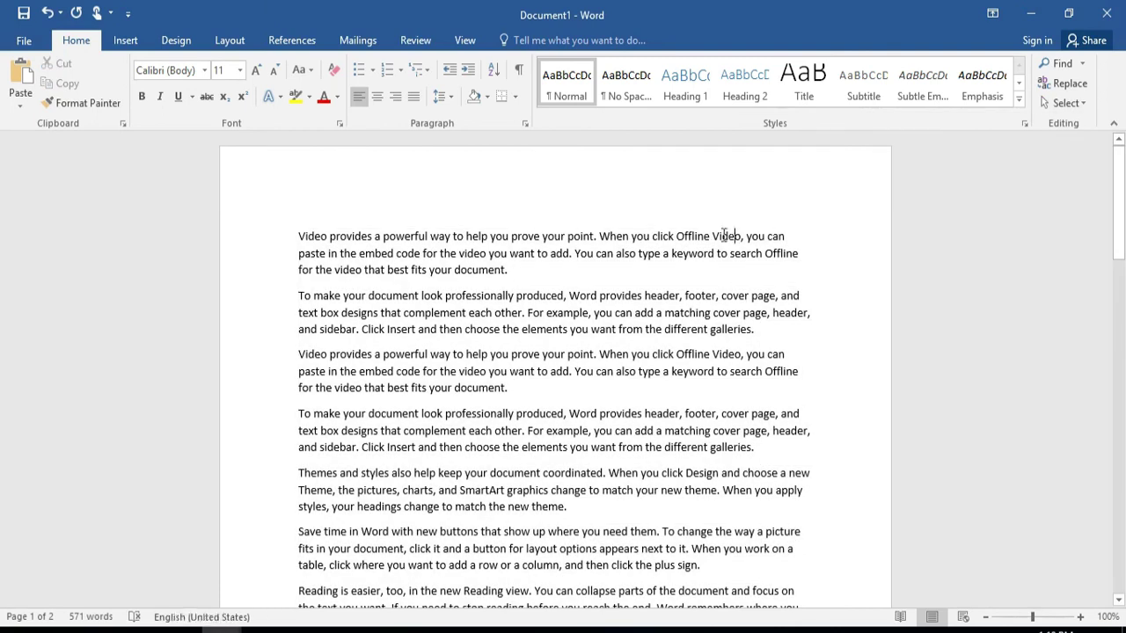
click(126, 41)
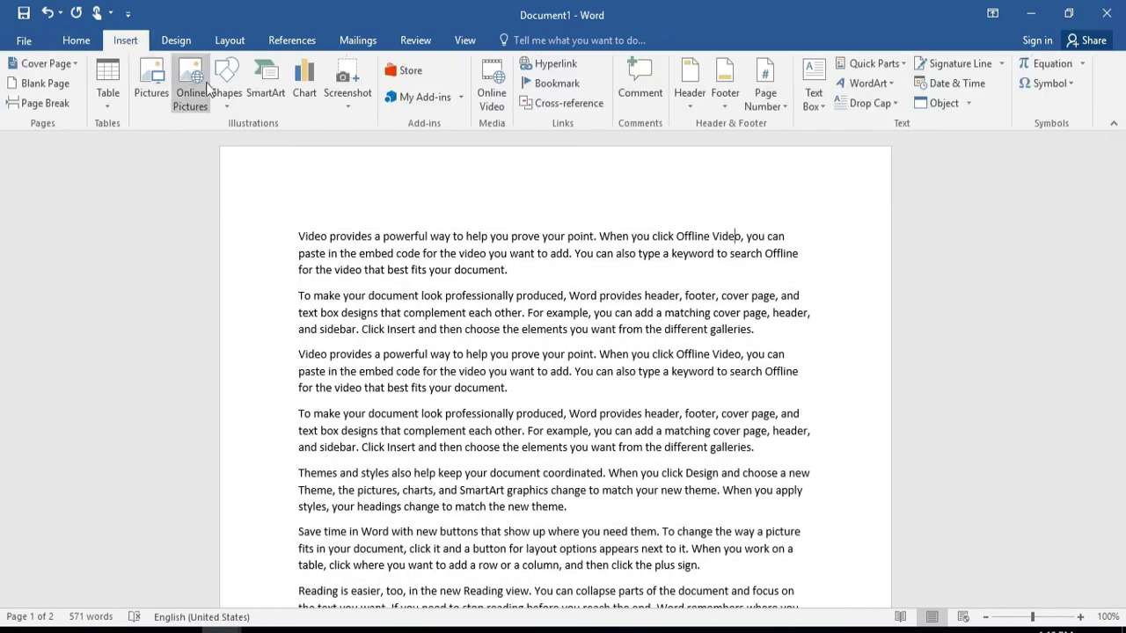
click(220, 107)
click(272, 144)
drag(491, 225, 771, 396)
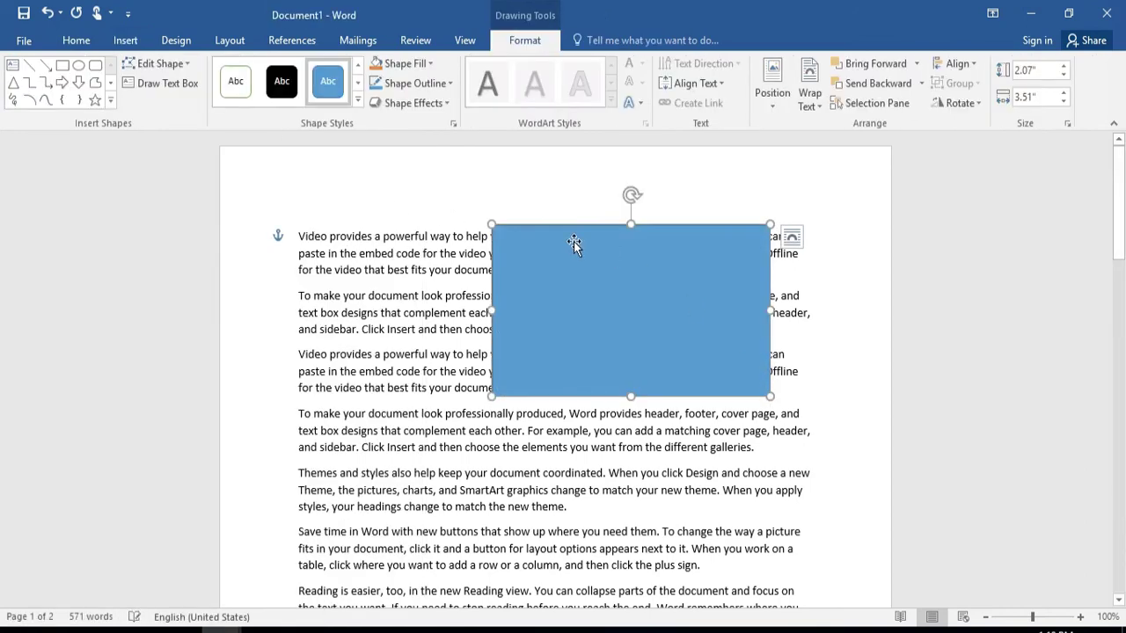
click(836, 396)
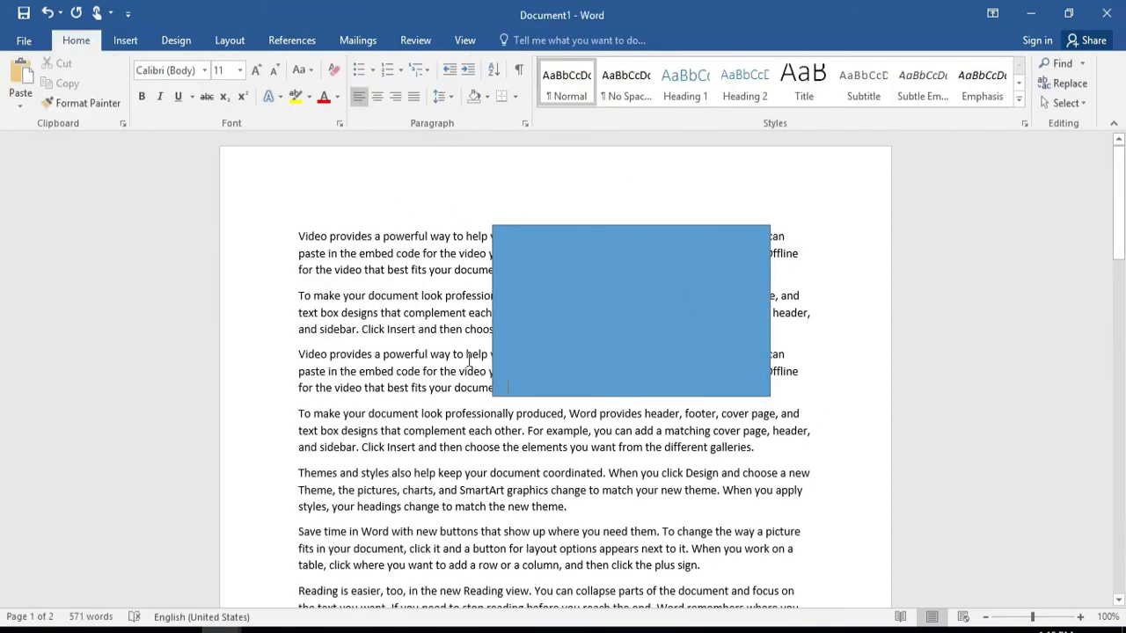
Turn on Select Objects and select the rectangle.
click(567, 266)
click(729, 402)
click(1066, 103)
click(915, 145)
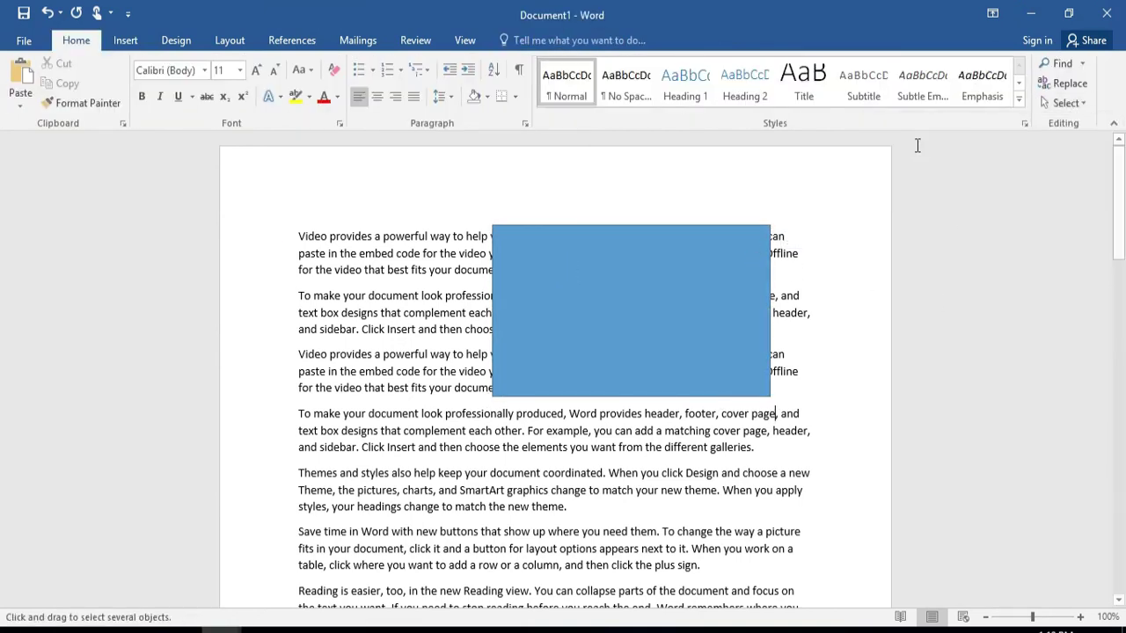
click(609, 275)
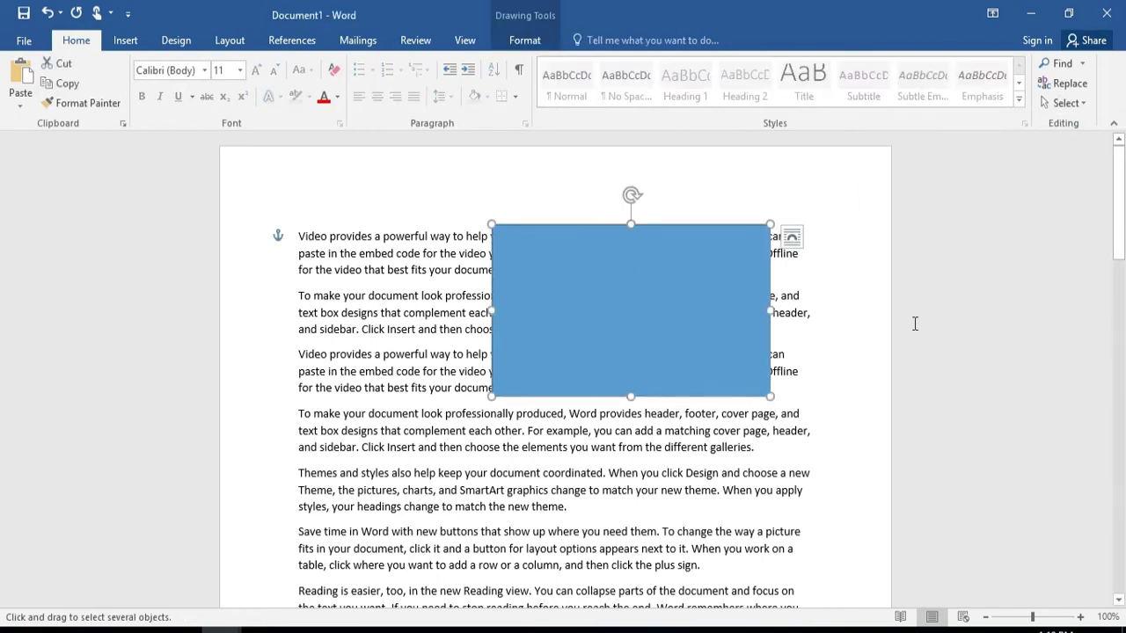
Draw an isosceles triangle about 2.4" wide and 3.9" high overlapping the rectangle, and deselect it.
click(124, 40)
click(225, 87)
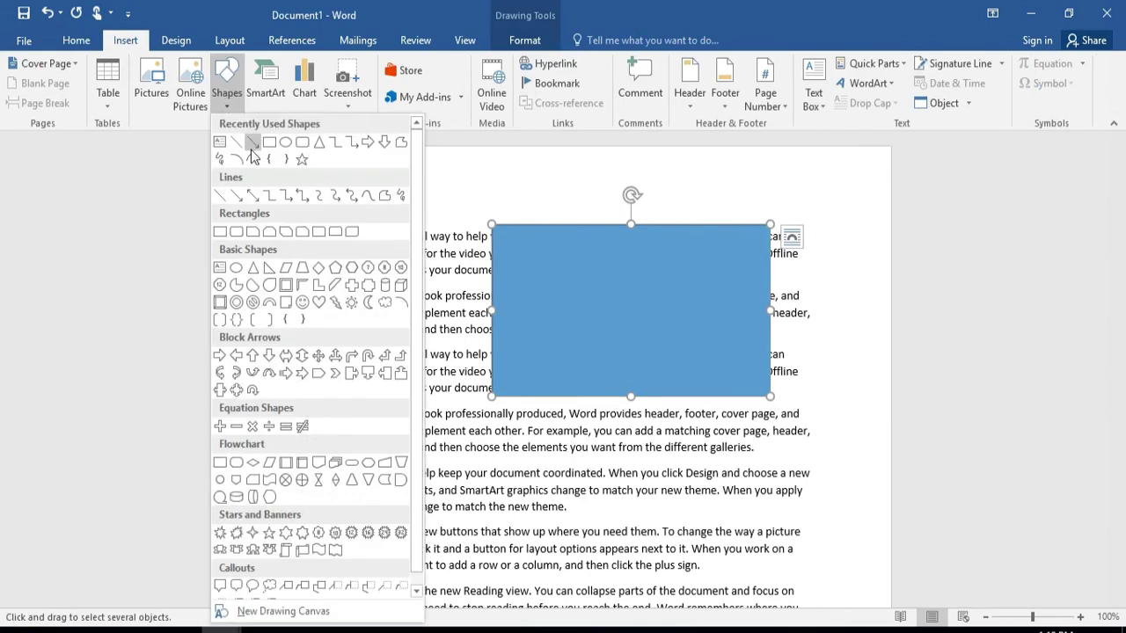
click(318, 142)
drag(567, 188, 757, 509)
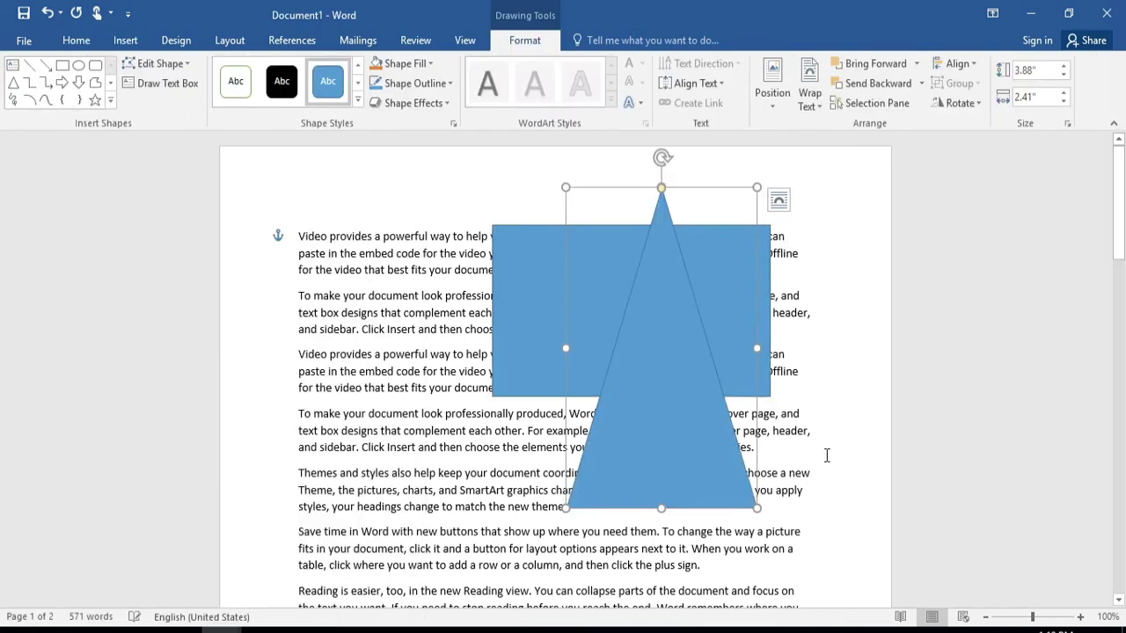
click(819, 450)
Use Select Objects to select the rectangle and the triangle together.
click(1062, 109)
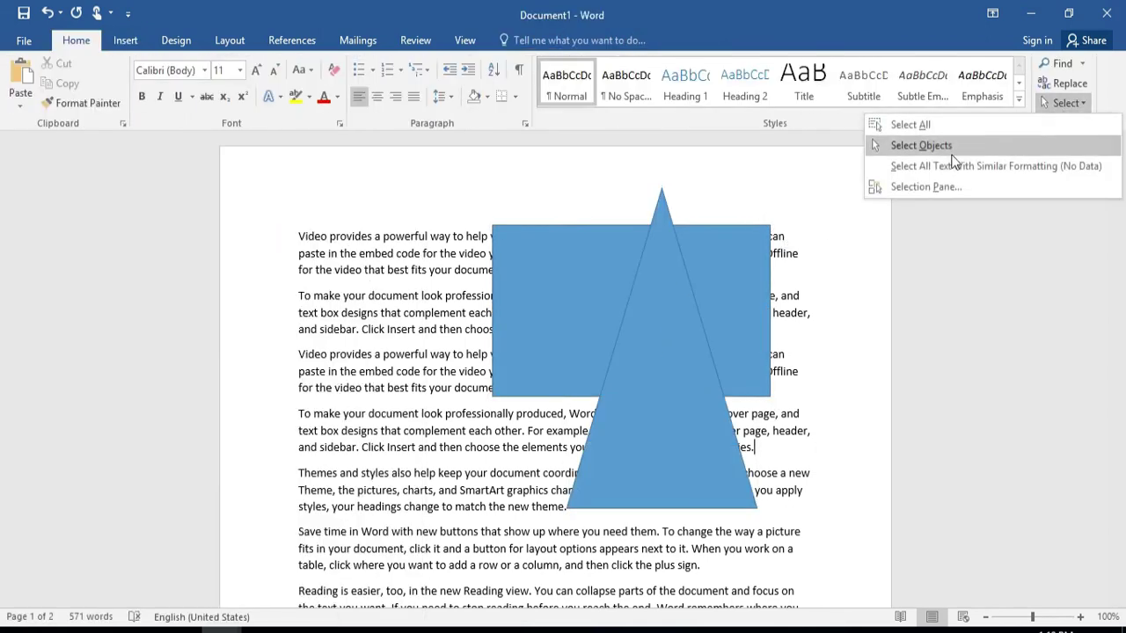
click(994, 150)
click(748, 269)
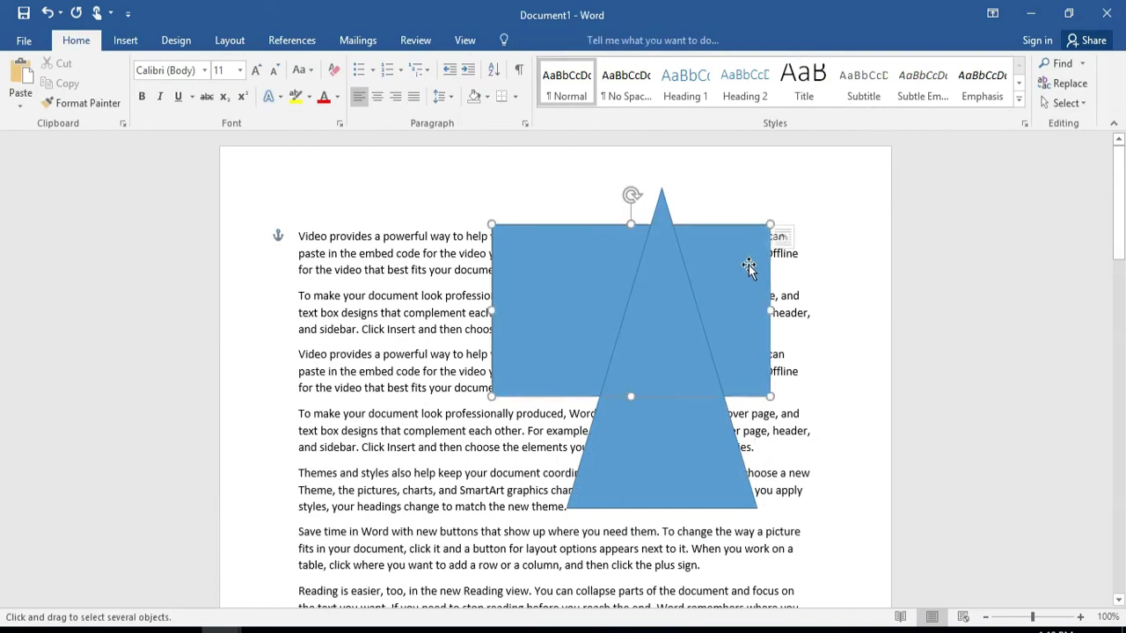
shift+click(689, 457)
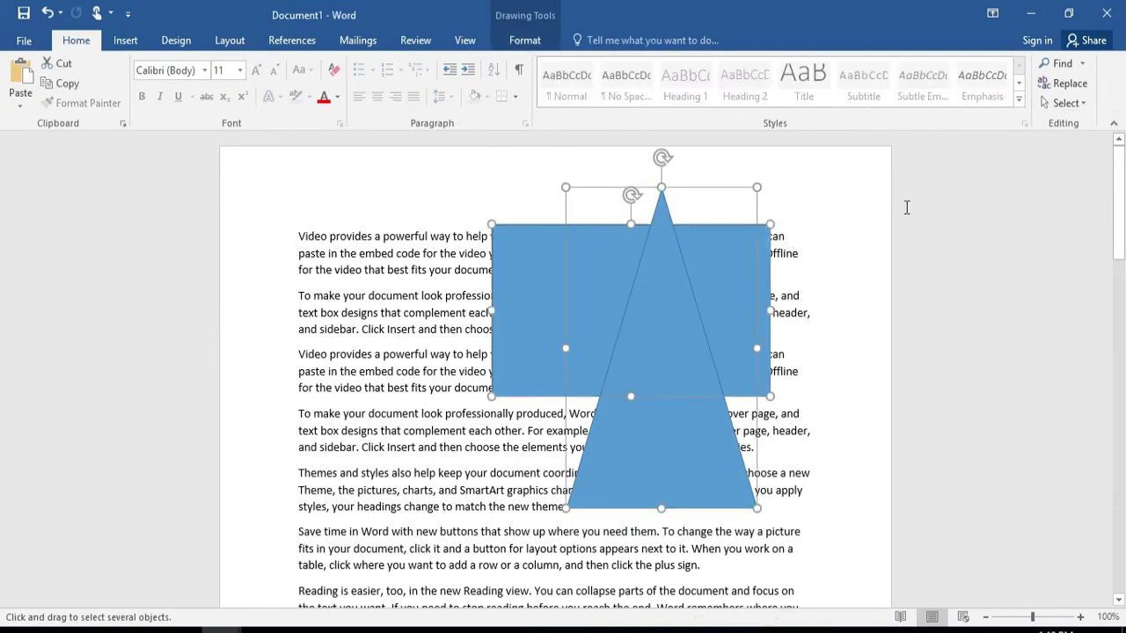
Open the Selection Pane, hide all shapes and show them all again.
click(1062, 106)
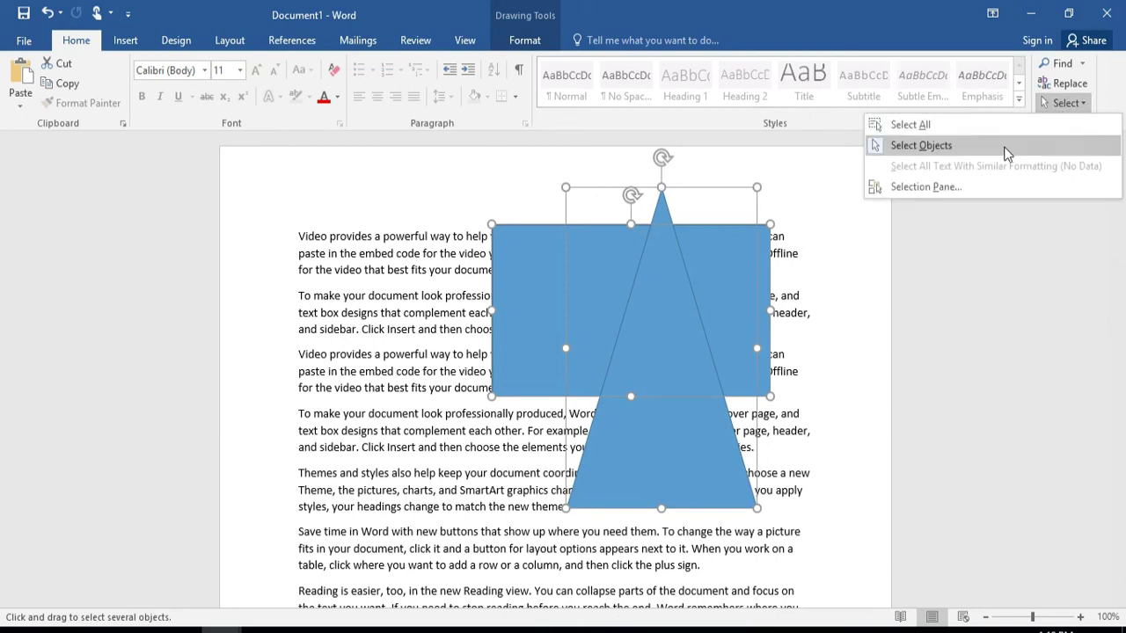
click(896, 186)
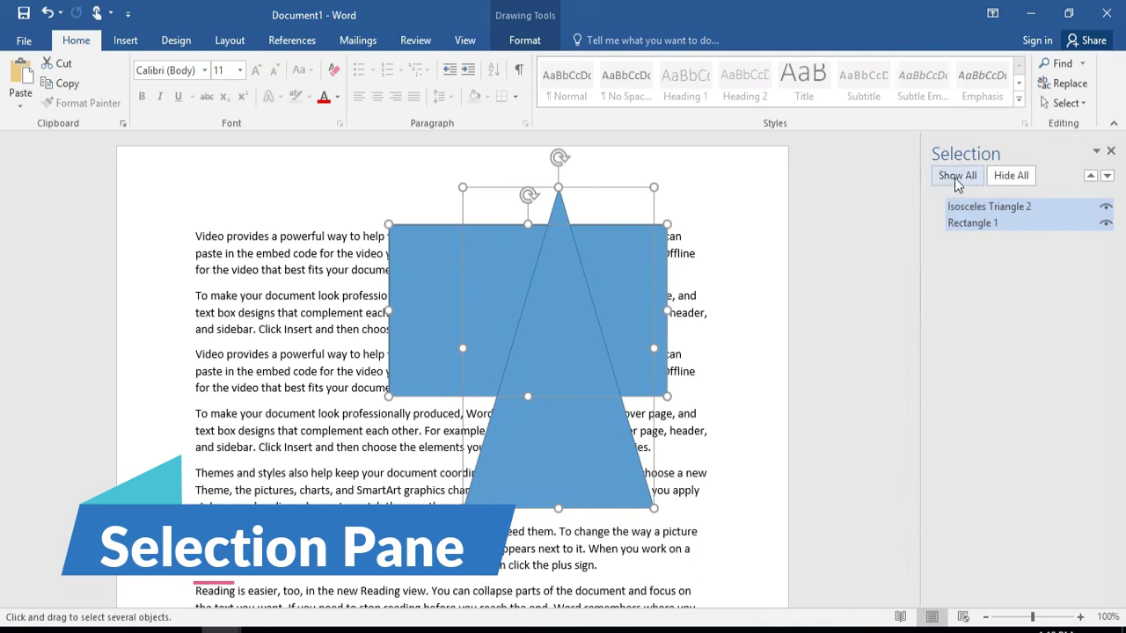
click(1025, 176)
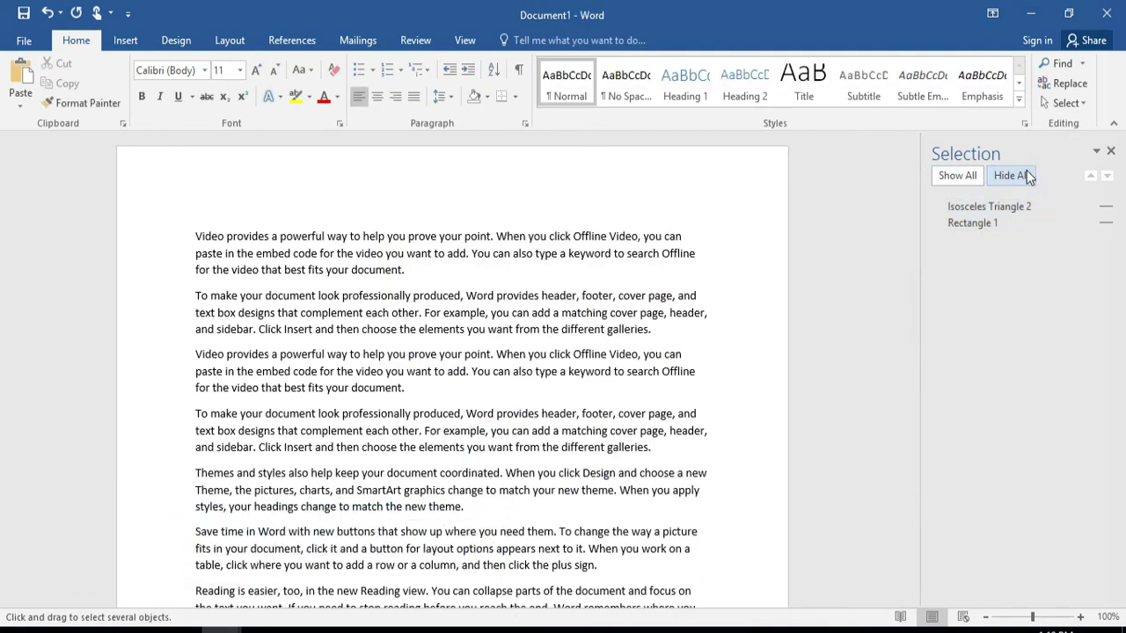
click(952, 176)
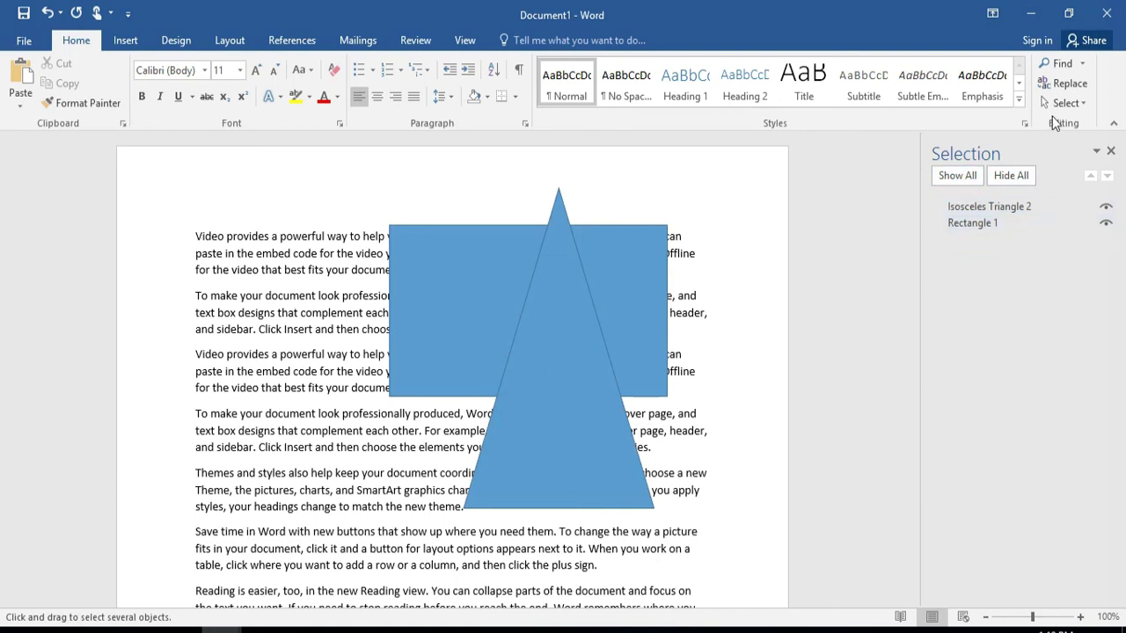
Hide Rectangle 1 and show it again, and hide Isosceles Triangle 2.
click(1107, 224)
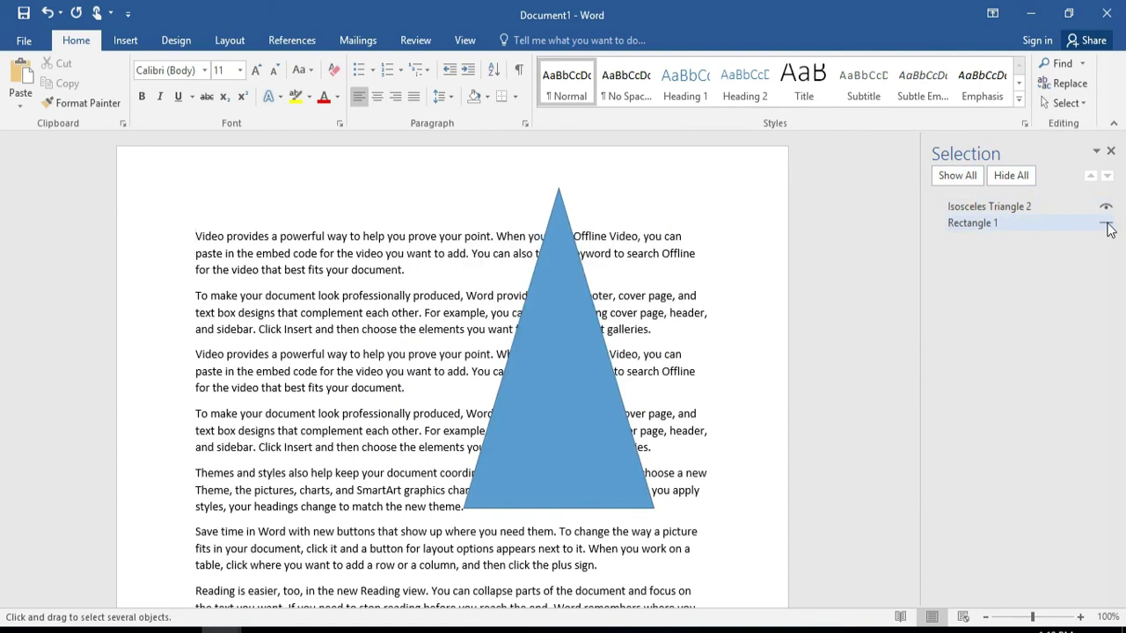
click(1107, 225)
click(1107, 209)
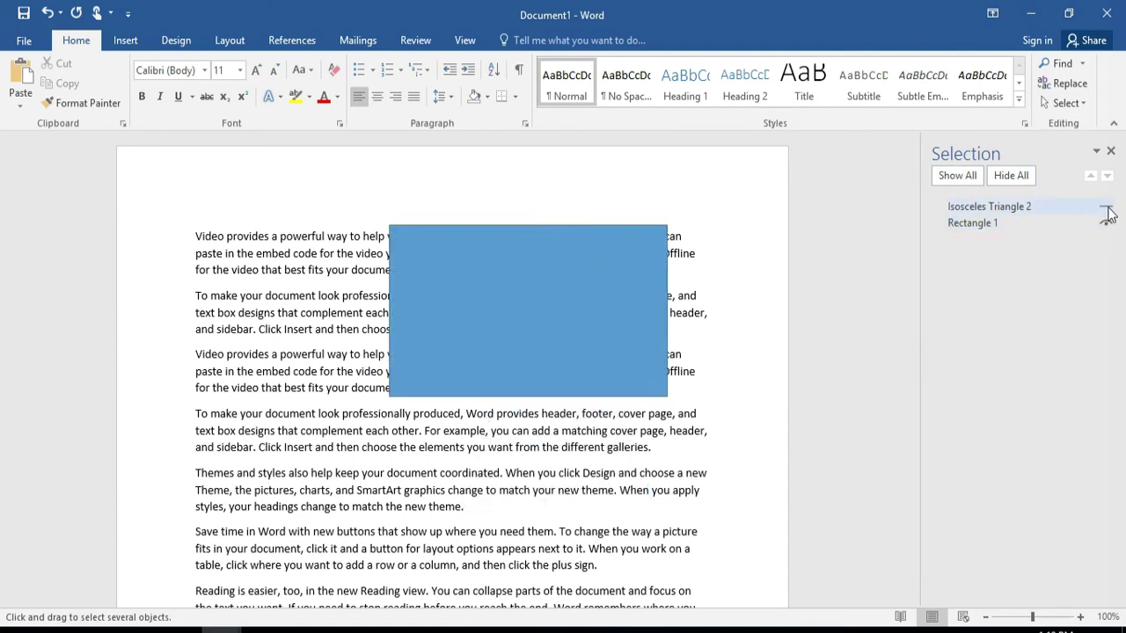
Show Isosceles Triangle 2, hide it once more and make it visible again.
click(1106, 211)
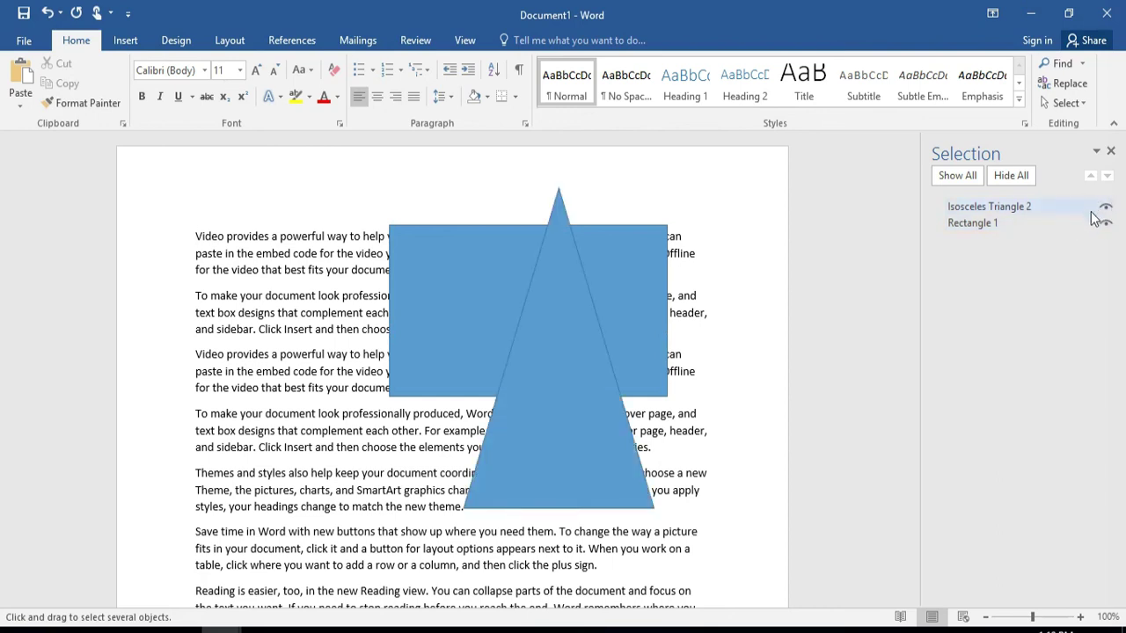
click(1107, 211)
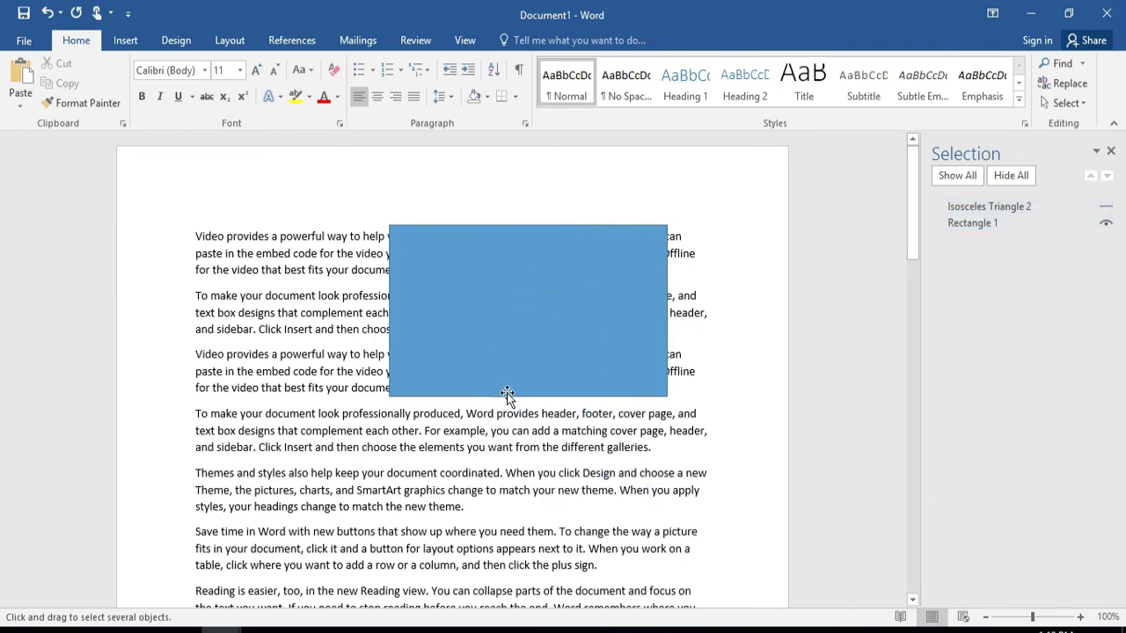
click(1106, 211)
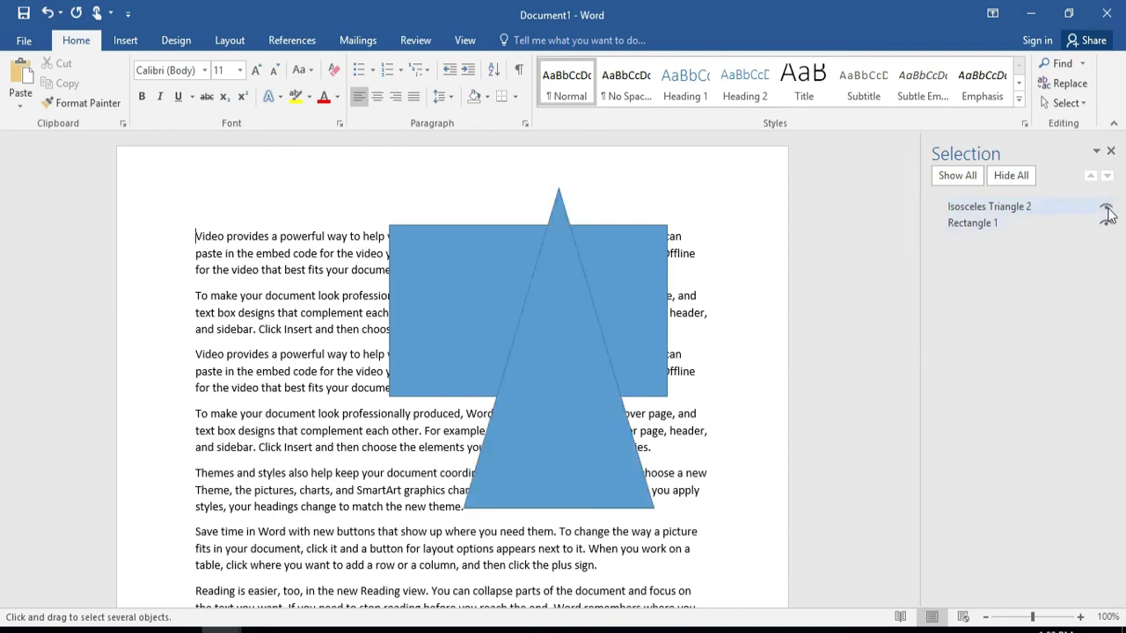
Hide all shapes and show them all again, two times in a row.
click(1003, 180)
click(963, 180)
click(1007, 176)
click(957, 175)
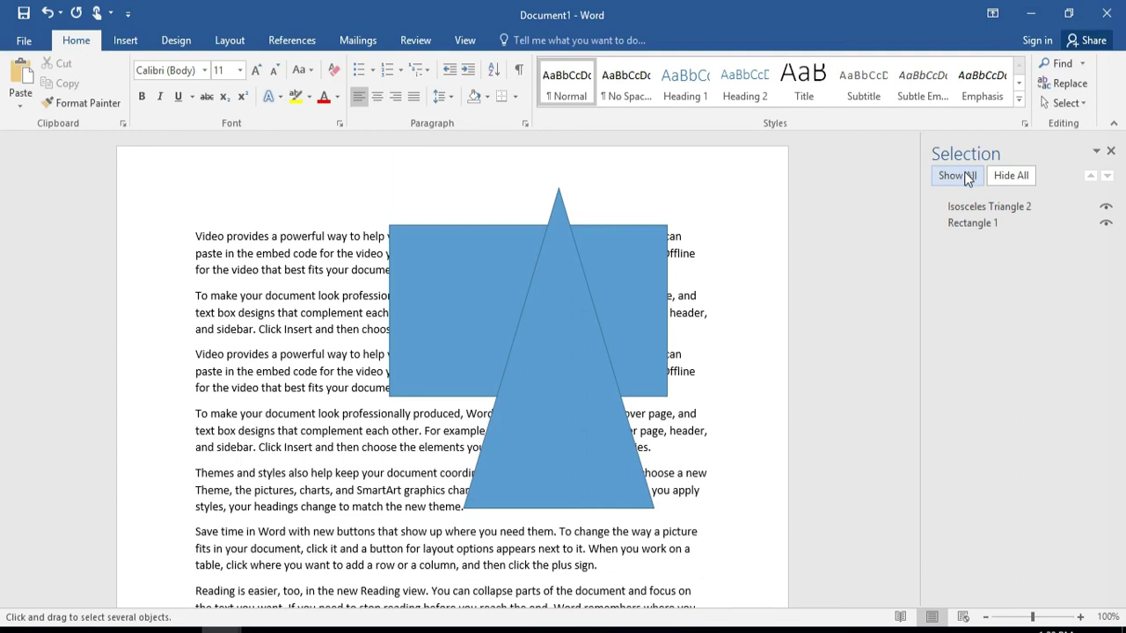
click(1062, 102)
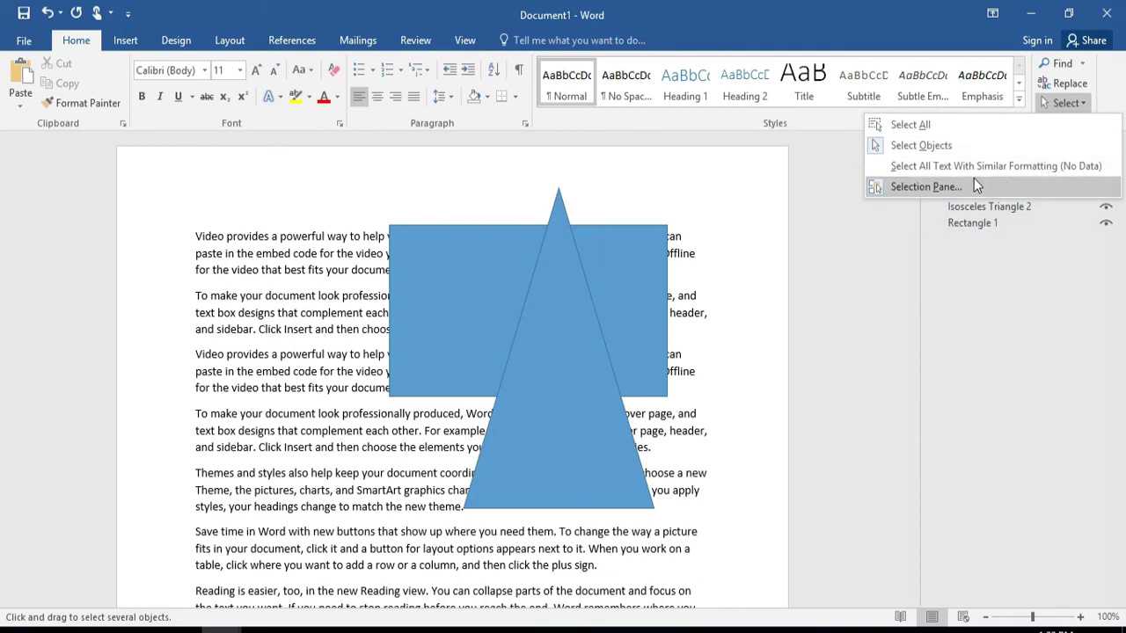
click(1070, 102)
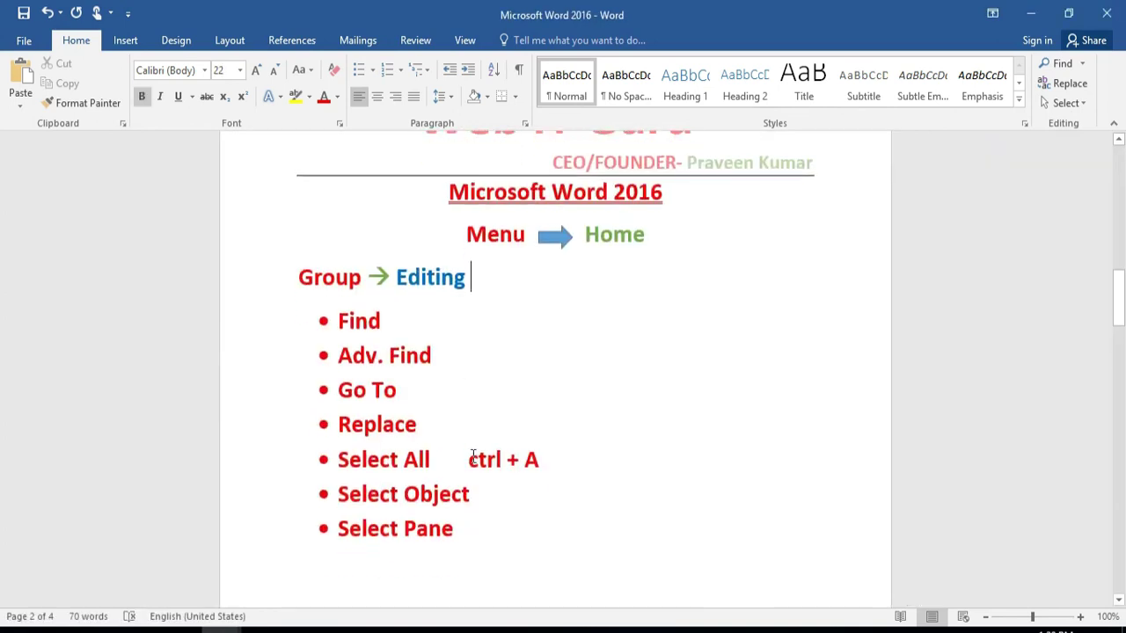
scroll(472, 457, down, 1)
scroll(473, 456, up, 2)
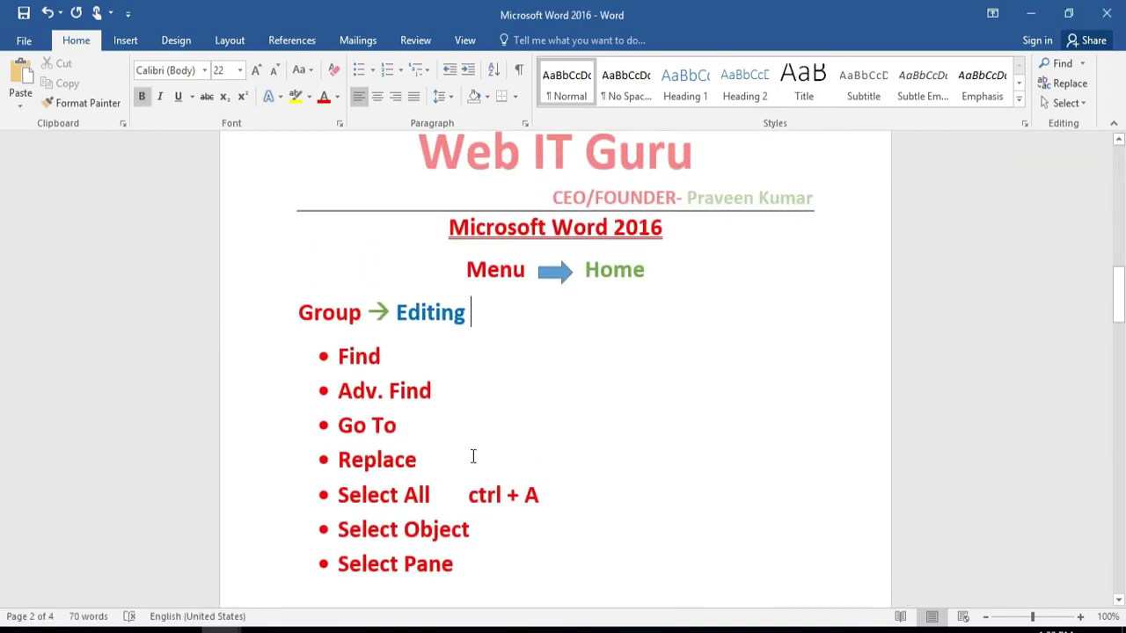